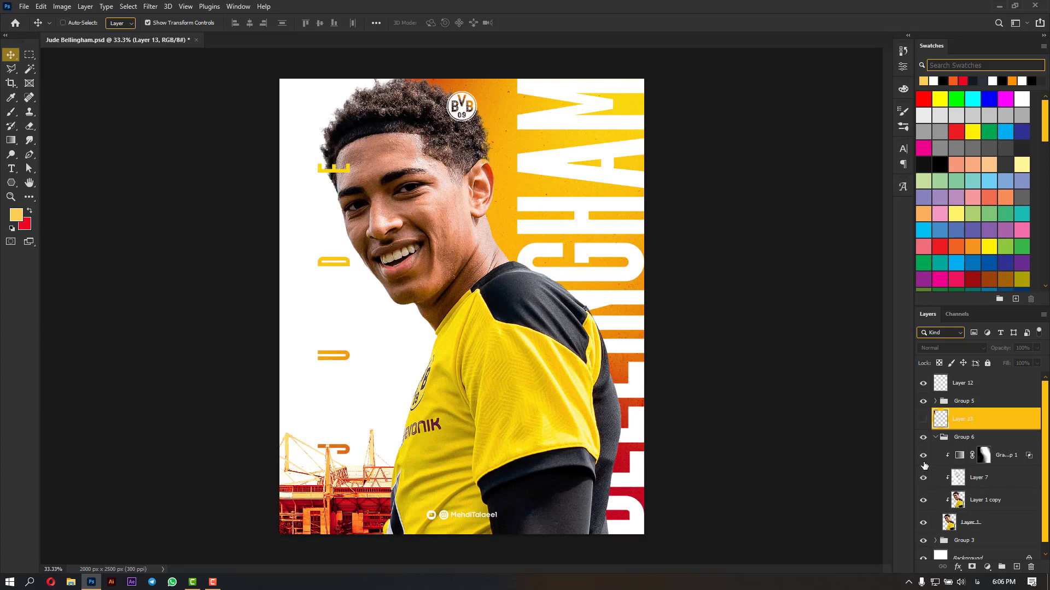
Duplicate the original player cutout, Layer 1, above Group 6 and hide Group 6
{"action": "left_click", "coordinate": [924, 466]}
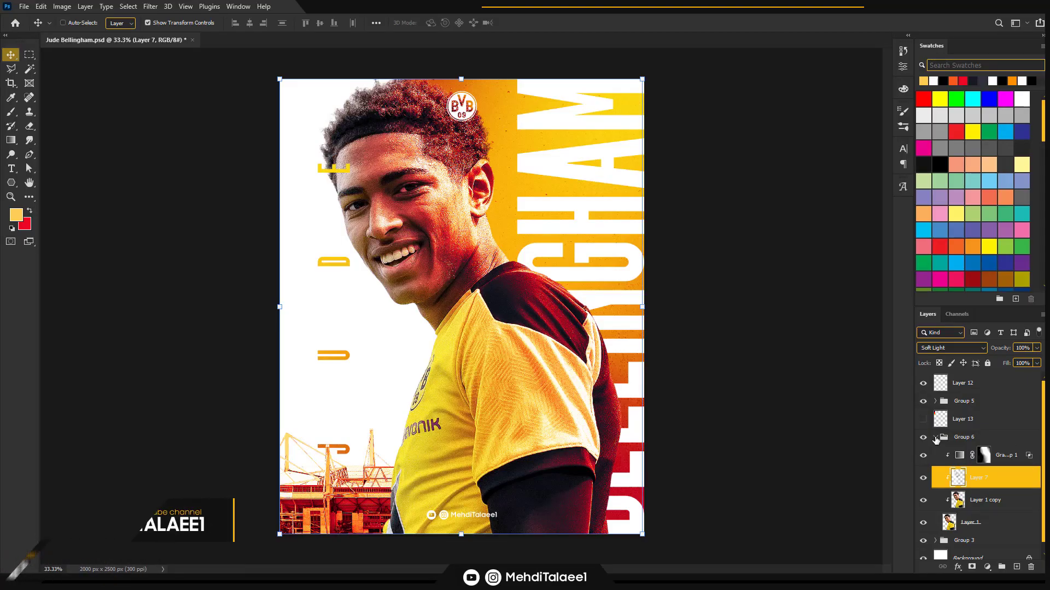
{"action": "left_click", "coordinate": [980, 525]}
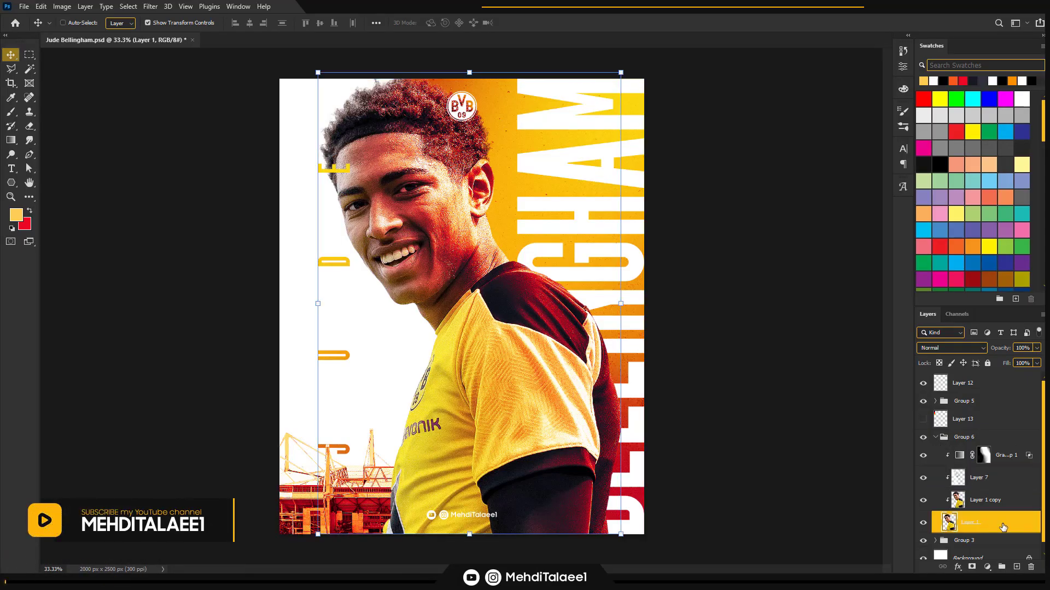
{"action": "left_click_drag", "start_coordinate": [1000, 530], "coordinate": [993, 434]}
{"action": "left_click", "coordinate": [935, 460]}
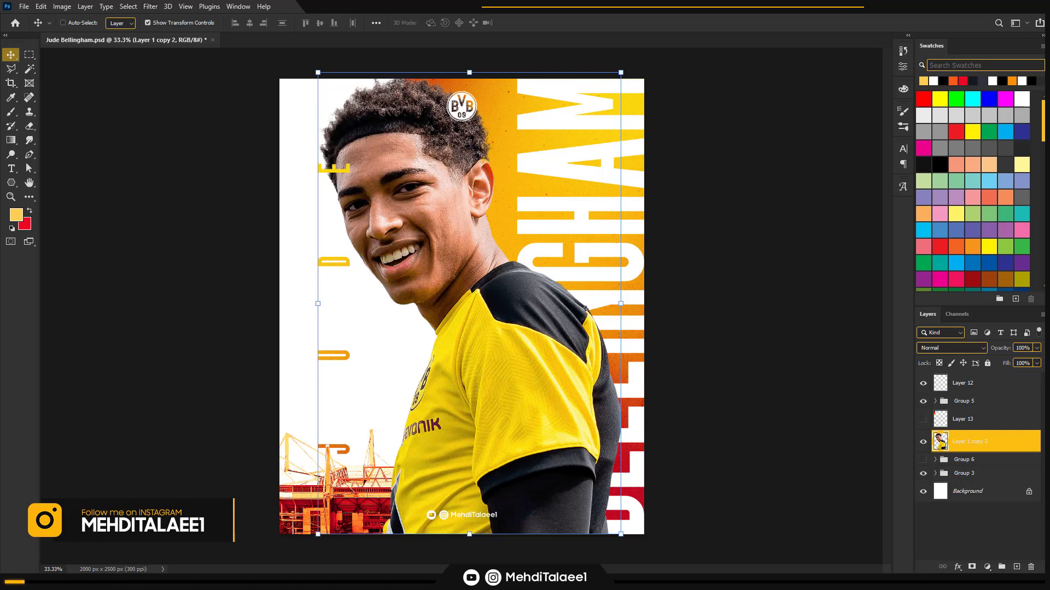
Apply the Sharpen More filter to the duplicated player layer, Layer 1 copy 2
{"action": "left_click", "coordinate": [151, 8]}
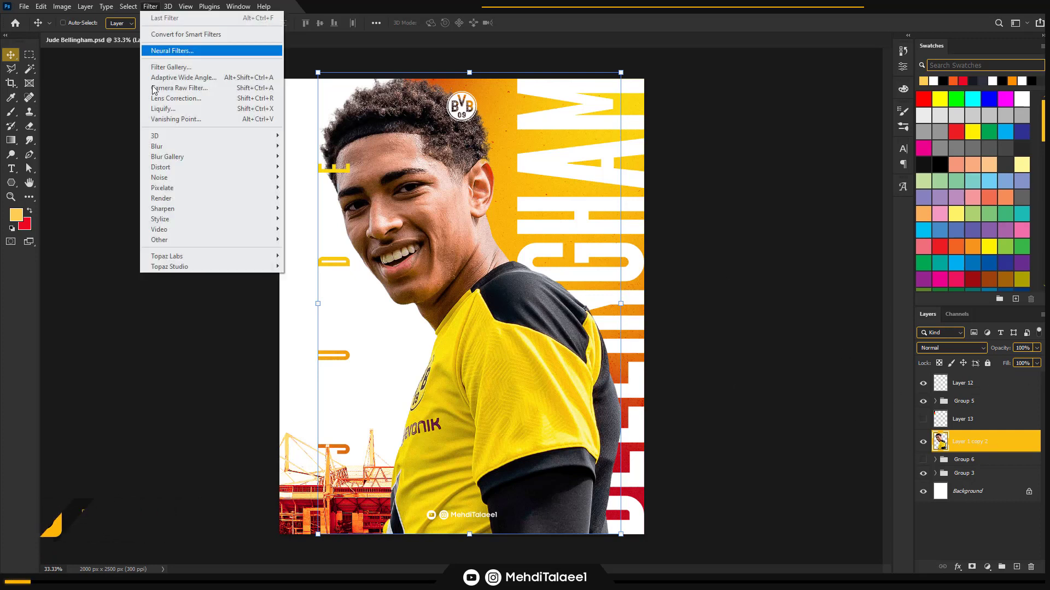
{"action": "mouse_move", "coordinate": [181, 207]}
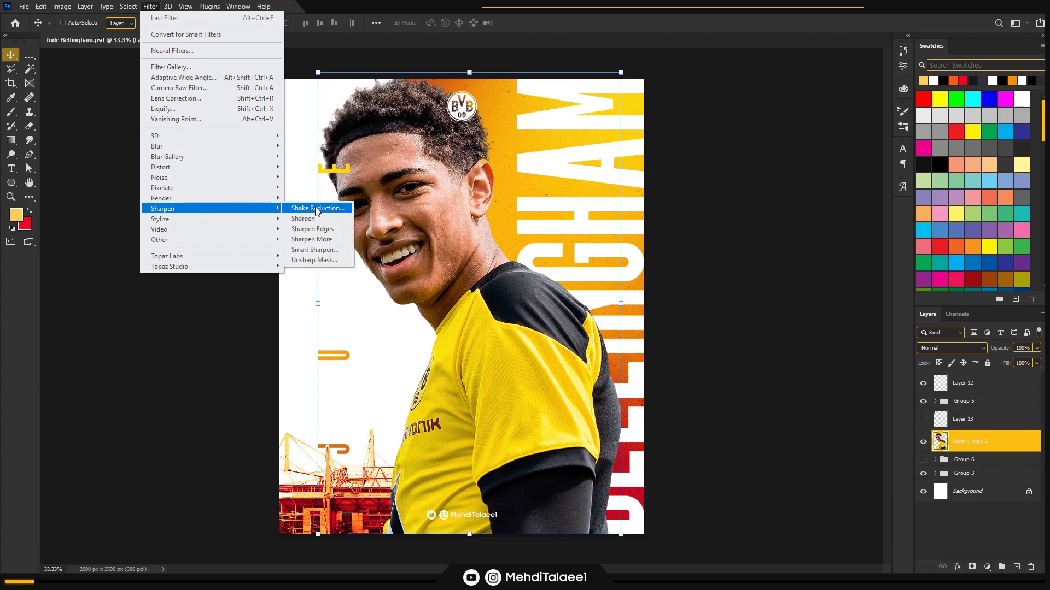
{"action": "left_click", "coordinate": [311, 240]}
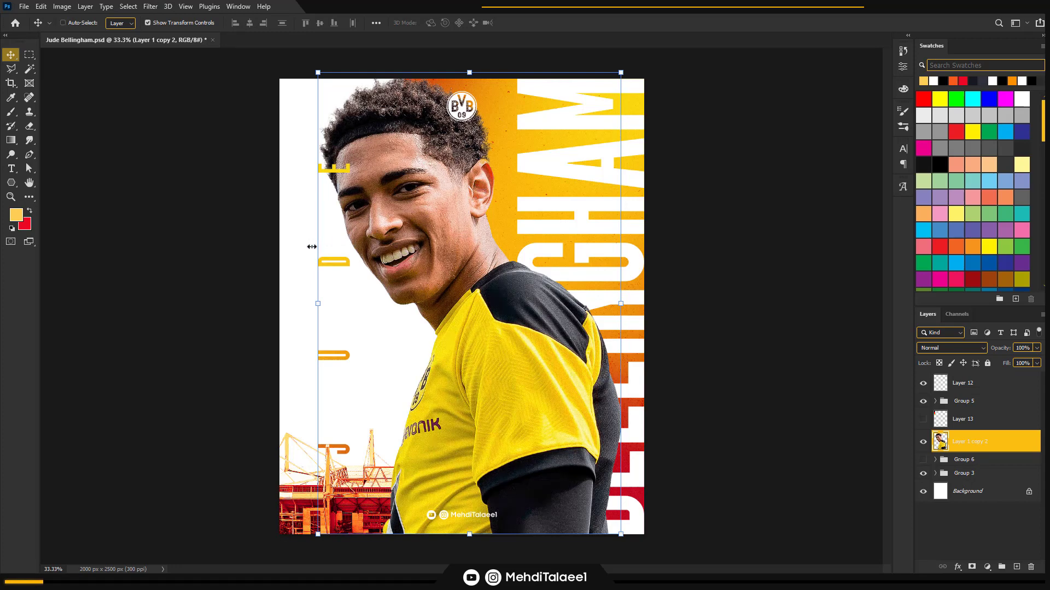
Duplicate the sharpened player layer and apply Sharpen More once more to the duplicate
{"action": "key", "text": "ctrl+j"}
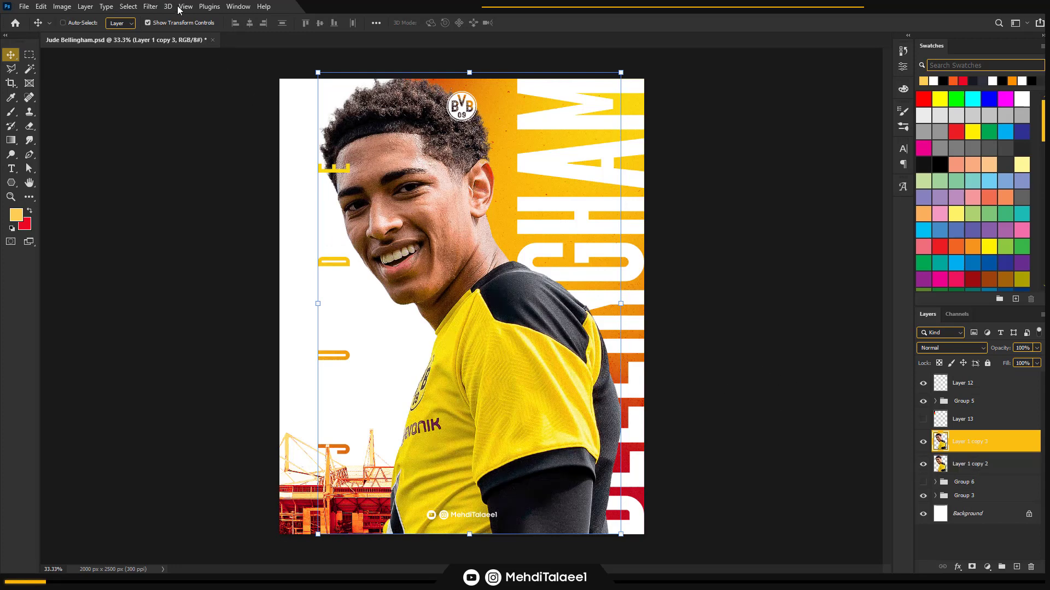
{"action": "left_click", "coordinate": [150, 6]}
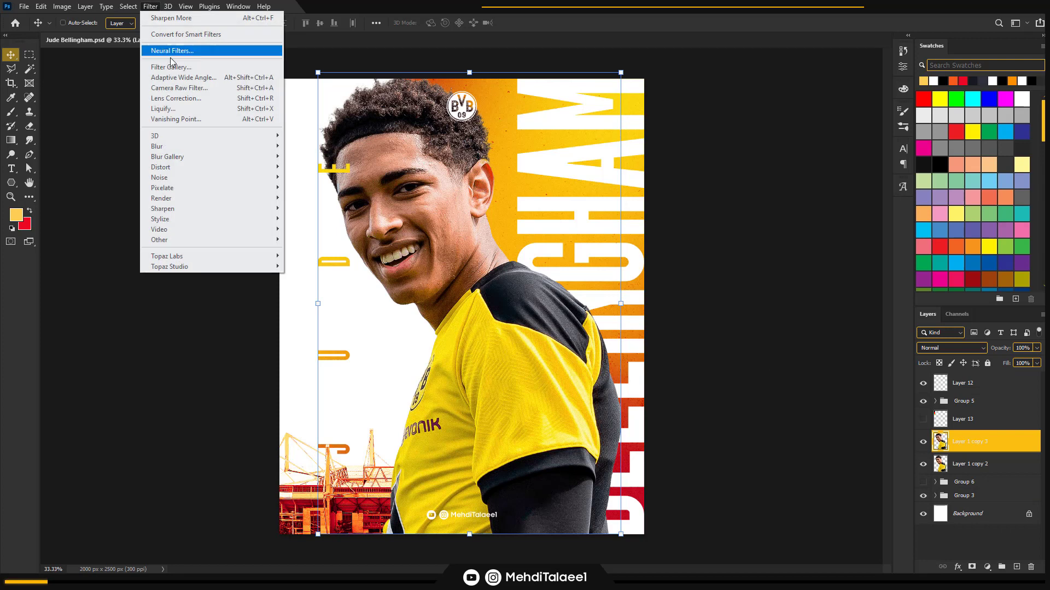
{"action": "left_click", "coordinate": [171, 20]}
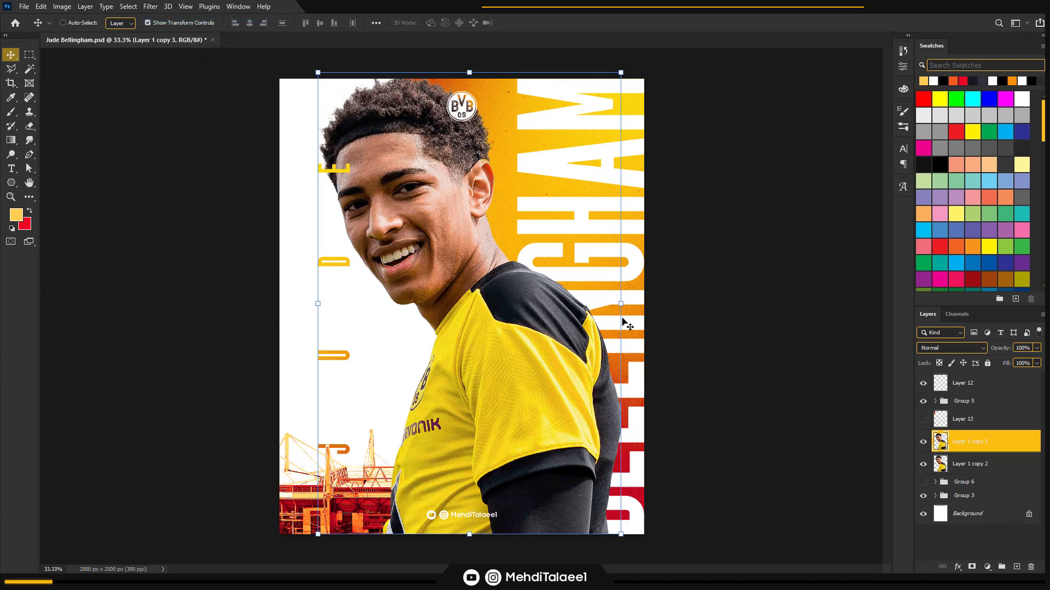
Compare the image with and without the second sharpened layer, and clip that layer to the player layer below
{"action": "left_click", "coordinate": [924, 443]}
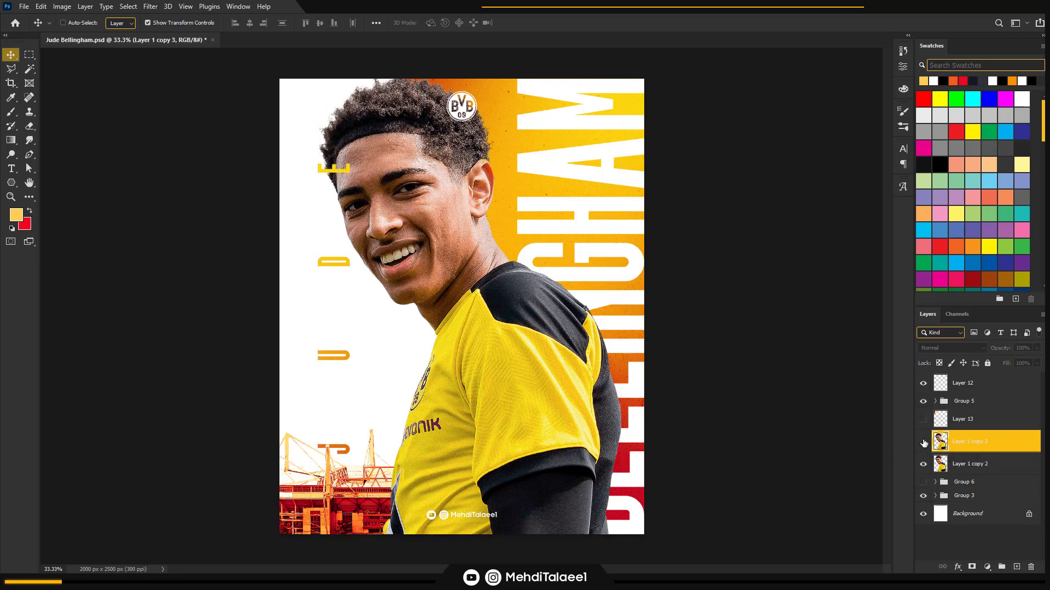
{"action": "left_click", "coordinate": [923, 443]}
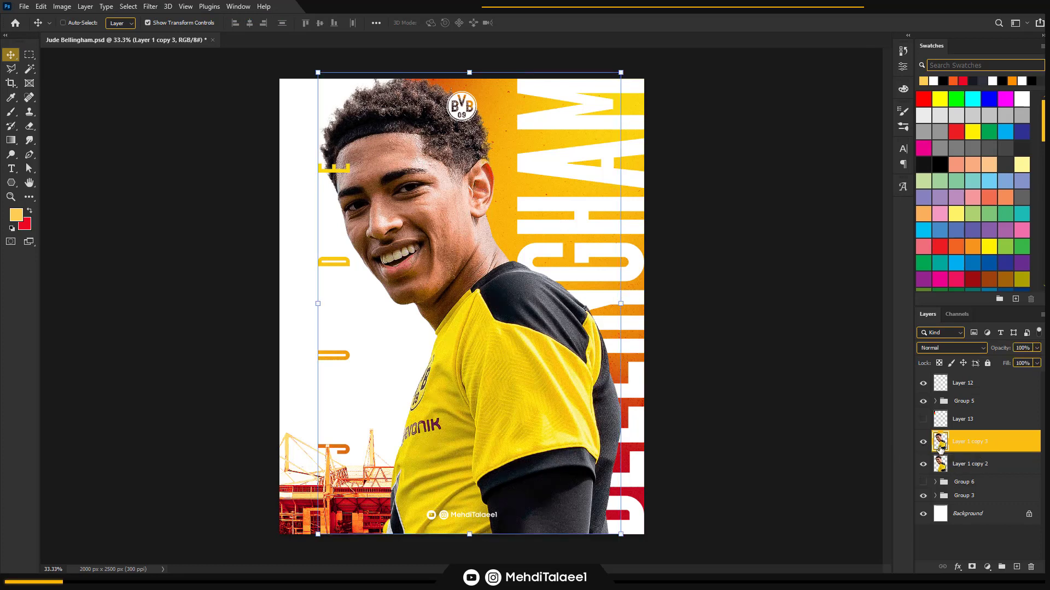
{"action": "right_click", "coordinate": [990, 449]}
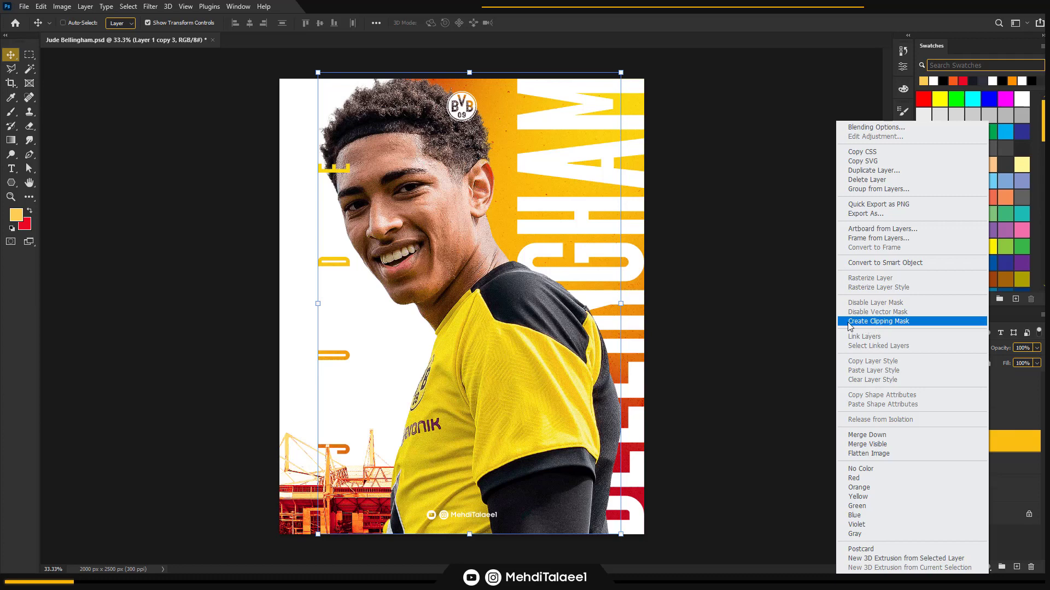
{"action": "left_click", "coordinate": [918, 324]}
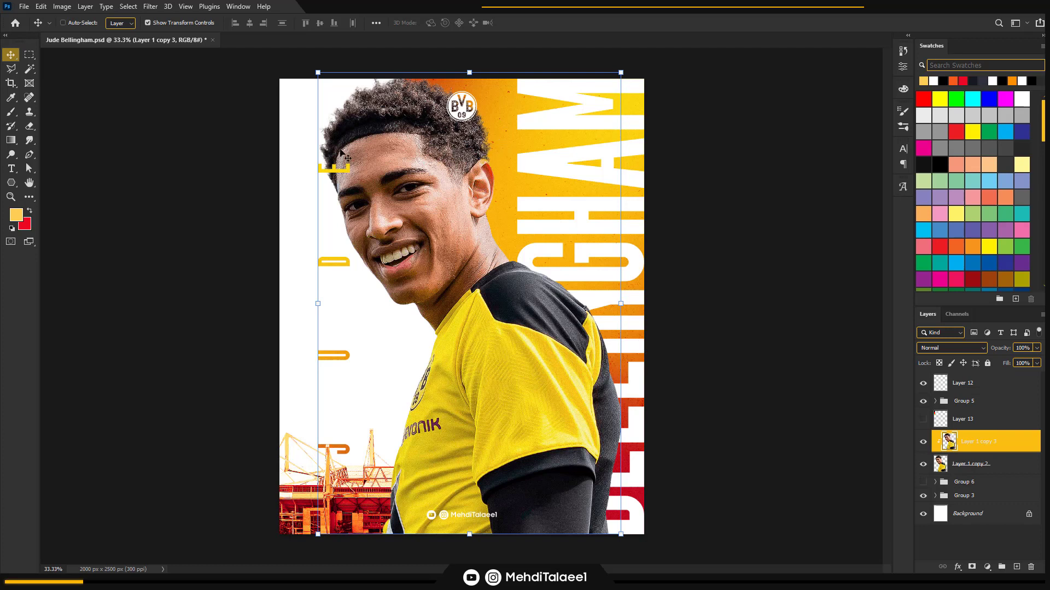
Add a new layer clipped to the player layers and set its blend mode to Soft Light
{"action": "left_click", "coordinate": [1016, 567]}
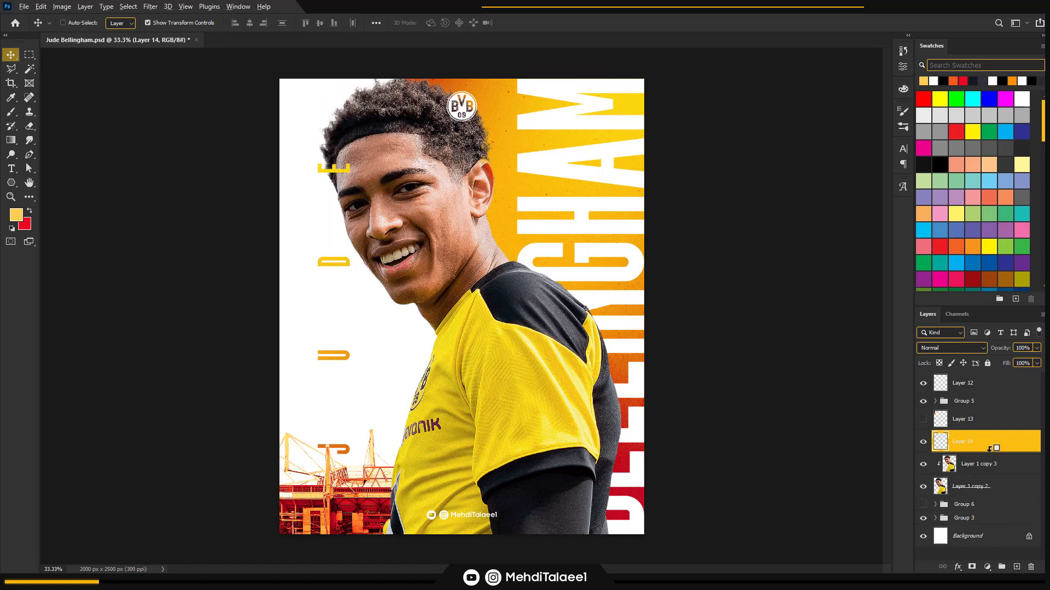
{"action": "left_click", "coordinate": [989, 449], "text": "alt"}
{"action": "right_click", "coordinate": [992, 450]}
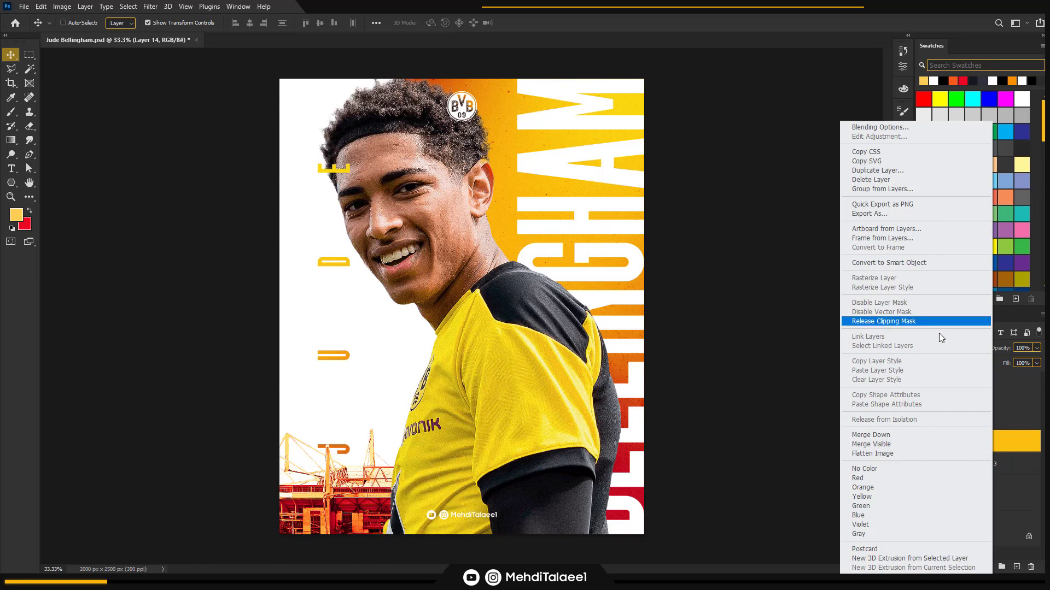
{"action": "left_click", "coordinate": [999, 438]}
{"action": "left_click", "coordinate": [962, 348]}
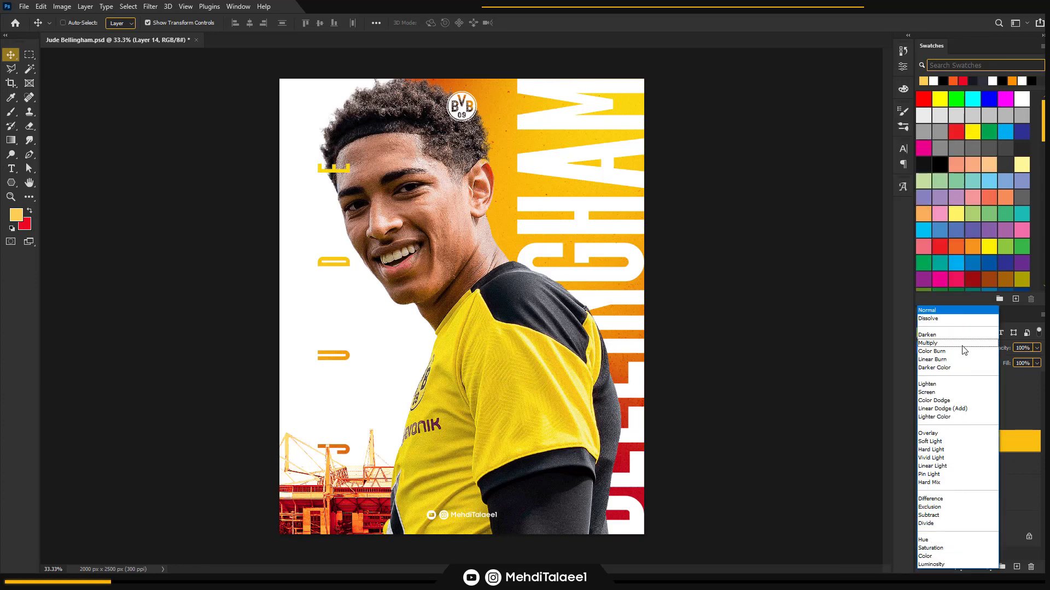
{"action": "left_click", "coordinate": [950, 442]}
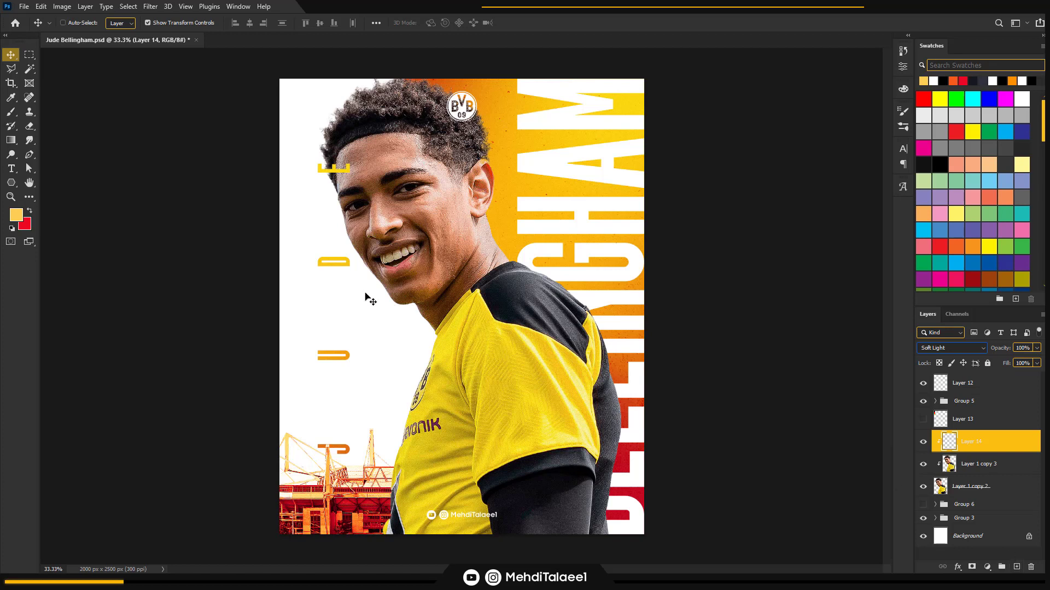
Set up a soft round brush with white as the foreground colour and 10% opacity
{"action": "left_click", "coordinate": [11, 112]}
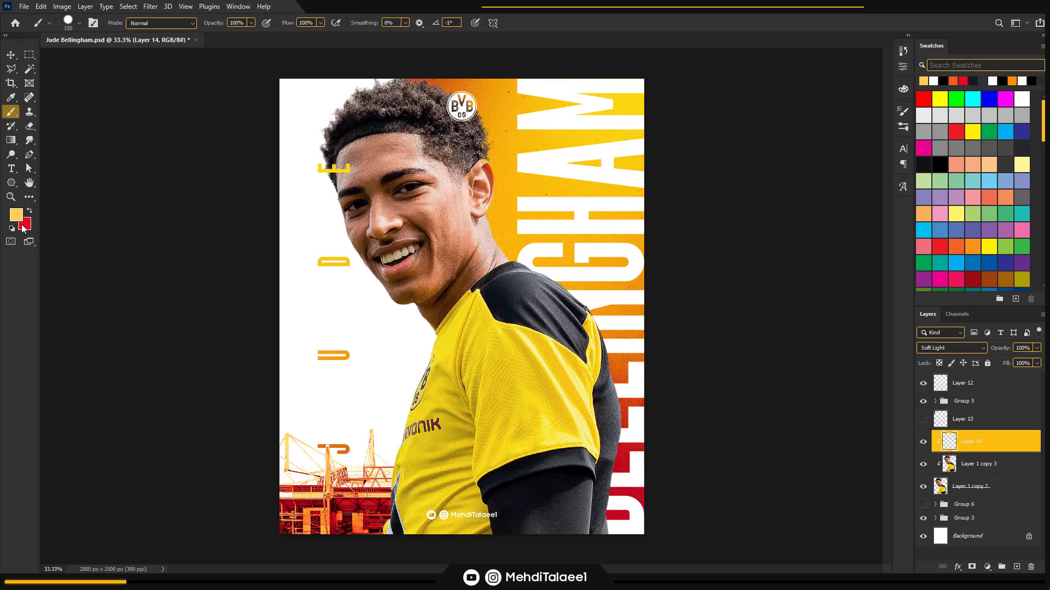
{"action": "left_click", "coordinate": [11, 228]}
{"action": "left_click", "coordinate": [30, 210]}
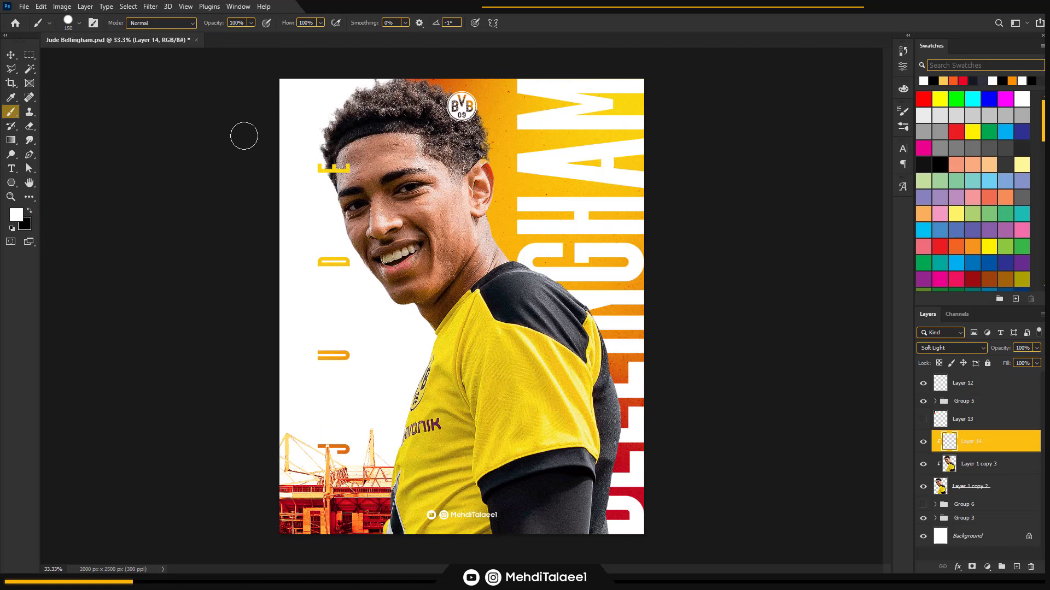
{"action": "key", "text": "shift+bracketleft"}
{"action": "key", "text": "shift+bracketleft"}
{"action": "key", "text": "shift+bracketleft"}
{"action": "key", "text": "shift+bracketleft"}
{"action": "key", "text": "1"}
Paint faint highlights from the player's chin up to the hair with a soft white brush of about 250 px
{"action": "key", "text": "bracketright"}
{"action": "key", "text": "bracketright"}
{"action": "key", "text": "bracketright"}
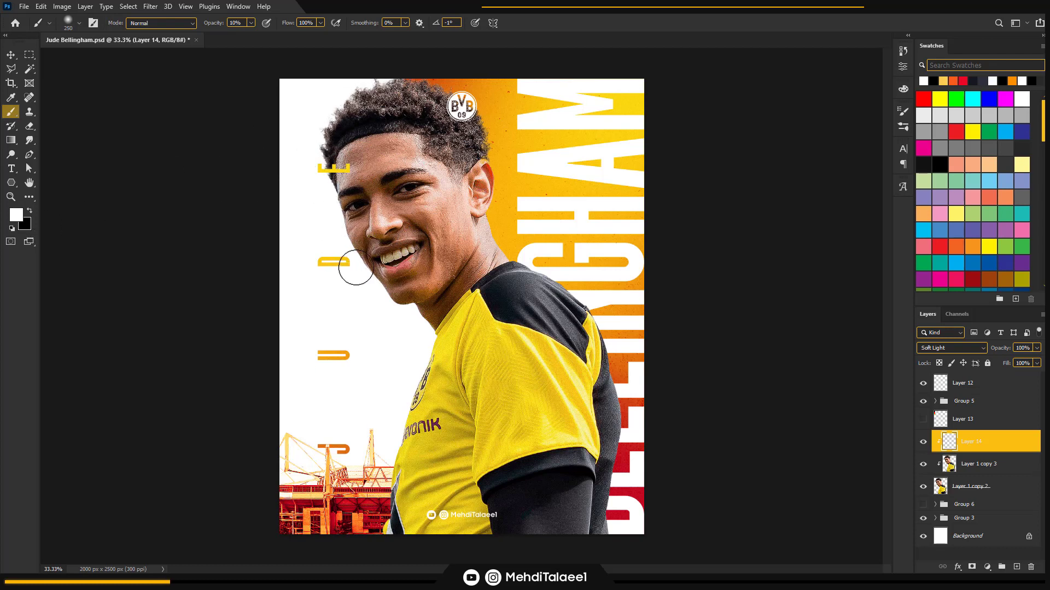
{"action": "key", "text": "bracketright"}
{"action": "key", "text": "bracketright"}
{"action": "key", "text": "bracketright"}
{"action": "key", "text": "bracketright"}
{"action": "key", "text": "bracketleft"}
{"action": "key", "text": "bracketleft"}
{"action": "key", "text": "bracketleft"}
{"action": "key", "text": "bracketright"}
{"action": "mouse_move", "coordinate": [414, 315]}
{"action": "left_mouse_down"}
{"action": "mouse_move", "coordinate": [374, 297]}
{"action": "mouse_move", "coordinate": [333, 196]}
{"action": "mouse_move", "coordinate": [336, 150]}
{"action": "mouse_move", "coordinate": [338, 159]}
{"action": "mouse_move", "coordinate": [325, 113]}
{"action": "mouse_move", "coordinate": [342, 90]}
{"action": "mouse_move", "coordinate": [383, 74]}
{"action": "left_mouse_up"}
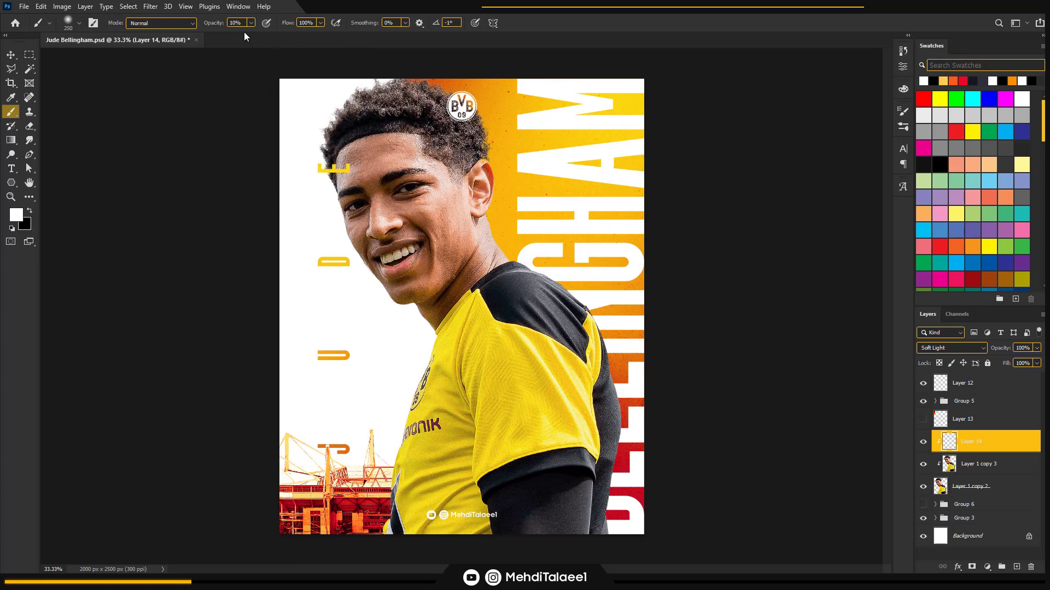
Raise the brush opacity to 30% and paint white highlights along the player's front edge from hair to shirt, enlarging the brush to 400 px
{"action": "key", "text": "3"}
{"action": "mouse_move", "coordinate": [357, 88]}
{"action": "left_mouse_down"}
{"action": "mouse_move", "coordinate": [308, 152]}
{"action": "mouse_move", "coordinate": [328, 169]}
{"action": "mouse_move", "coordinate": [344, 221]}
{"action": "mouse_move", "coordinate": [343, 200]}
{"action": "mouse_move", "coordinate": [365, 277]}
{"action": "mouse_move", "coordinate": [415, 323]}
{"action": "mouse_move", "coordinate": [407, 354]}
{"action": "mouse_move", "coordinate": [442, 361]}
{"action": "mouse_move", "coordinate": [428, 344]}
{"action": "mouse_move", "coordinate": [381, 480]}
{"action": "left_mouse_up"}
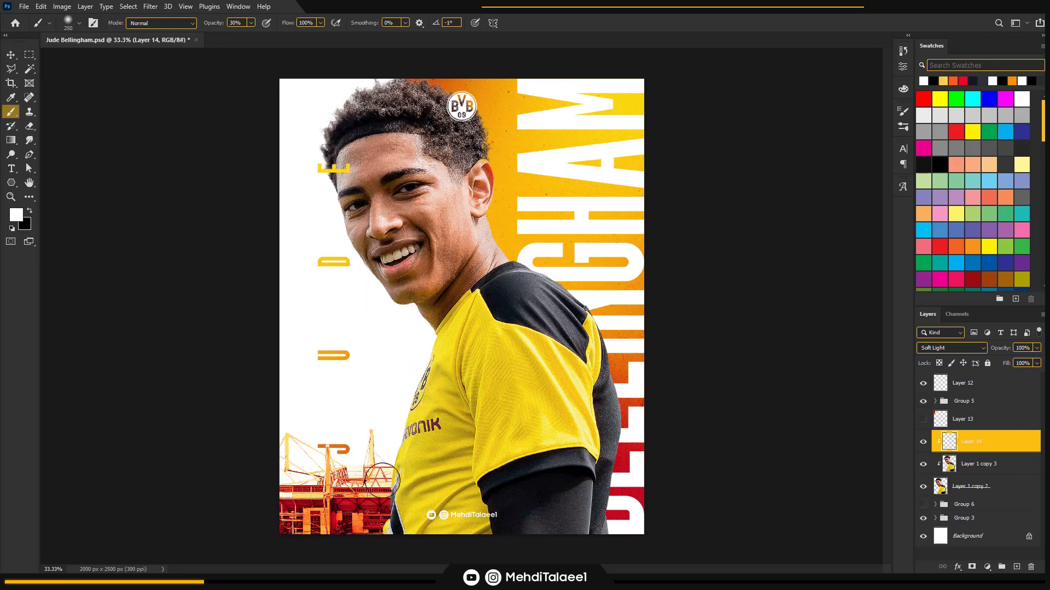
{"action": "left_click_drag", "start_coordinate": [377, 521], "coordinate": [379, 497]}
{"action": "key", "text": "]"}
{"action": "key", "text": "]"}
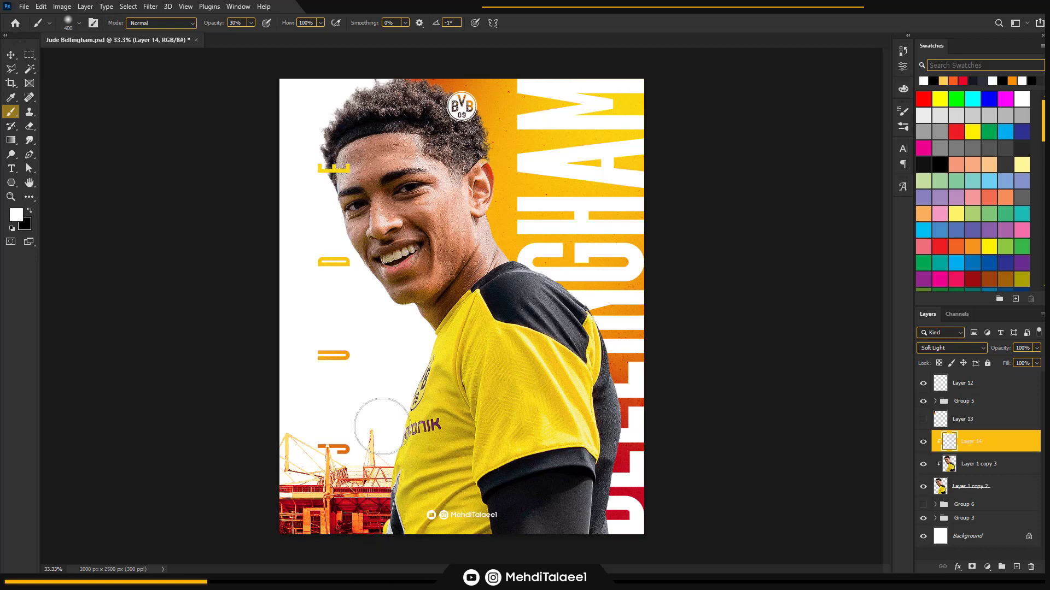
{"action": "mouse_move", "coordinate": [412, 355]}
{"action": "left_mouse_down"}
{"action": "mouse_move", "coordinate": [405, 391]}
{"action": "mouse_move", "coordinate": [424, 341]}
{"action": "mouse_move", "coordinate": [419, 352]}
{"action": "left_mouse_up"}
Brush highlights at 30% opacity along the outlines of the shirt, forehead and back arm, varying the brush between about 200 and 300 px
{"action": "key", "text": "bracketleft"}
{"action": "key", "text": "bracketleft"}
{"action": "key", "text": "bracketleft"}
{"action": "key", "text": "bracketleft"}
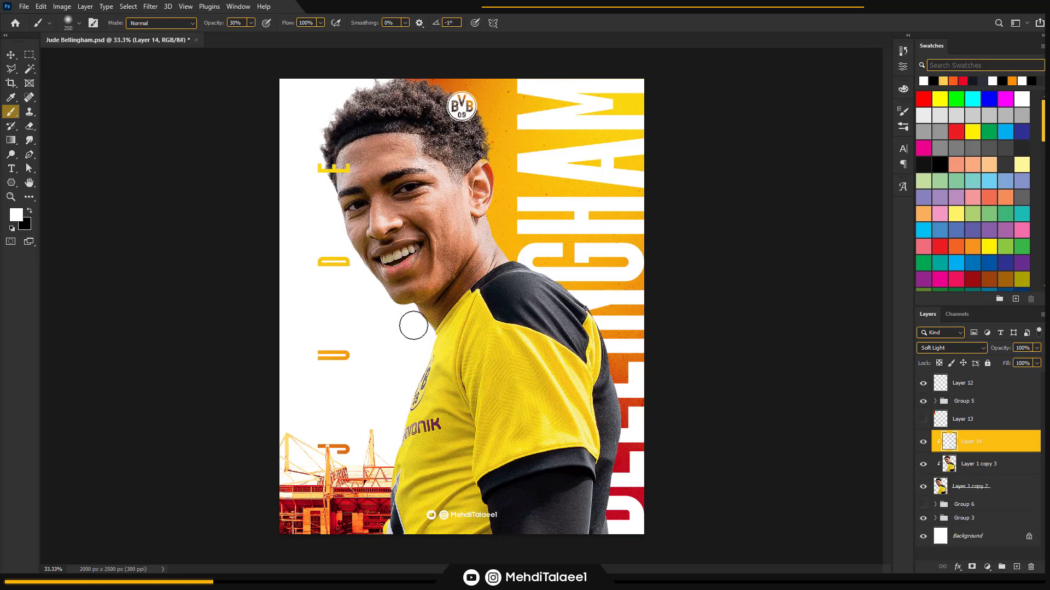
{"action": "key", "text": "bracketright"}
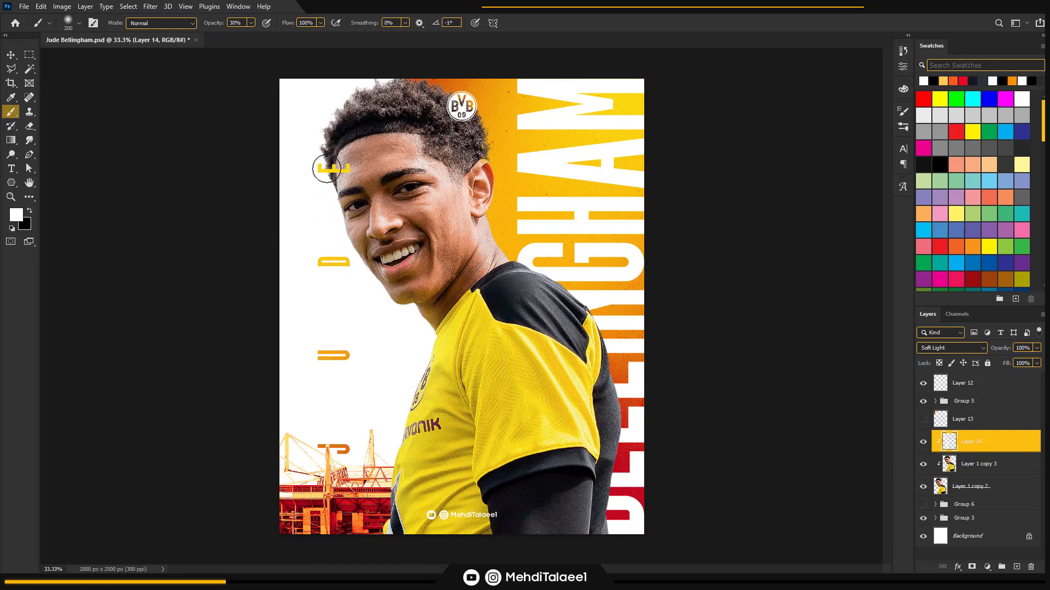
{"action": "key", "text": "bracketright"}
{"action": "key", "text": "bracketright"}
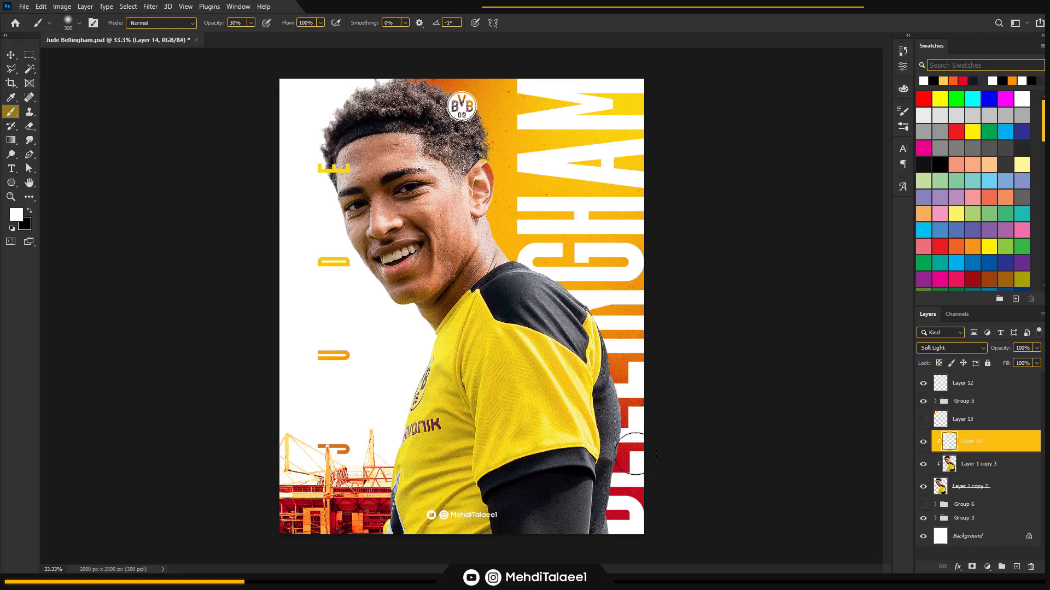
{"action": "key", "text": "bracketleft"}
{"action": "key", "text": "bracketleft"}
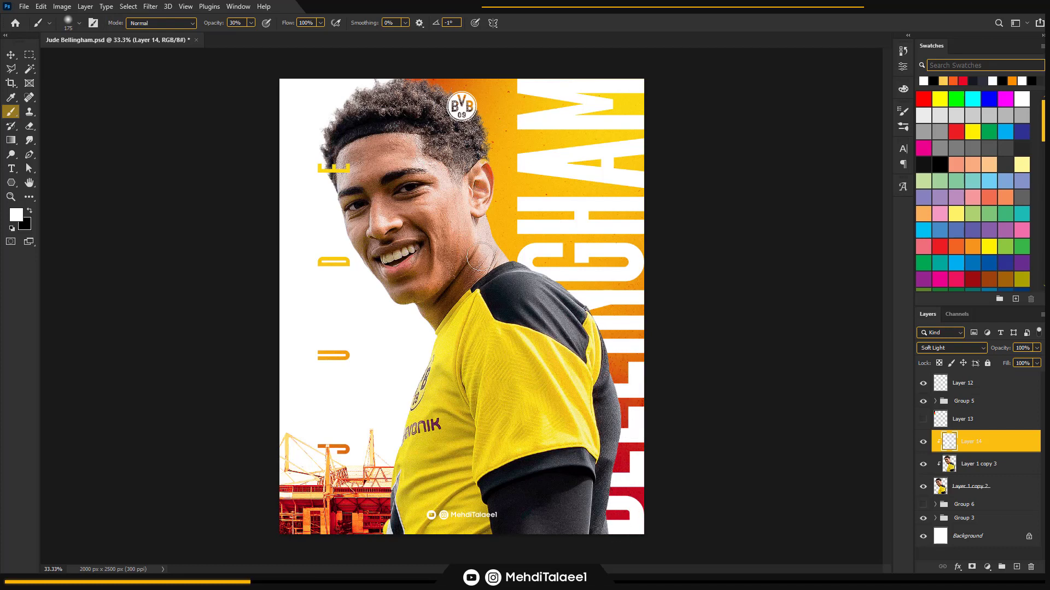
Brighten the player's neck, black shoulder and face, using a soft white brush of up to 500 px and down to 125 px
{"action": "key", "text": "bracketright"}
{"action": "key", "text": "bracketright"}
{"action": "key", "text": "bracketright"}
{"action": "key", "text": "bracketright"}
{"action": "key", "text": "bracketright"}
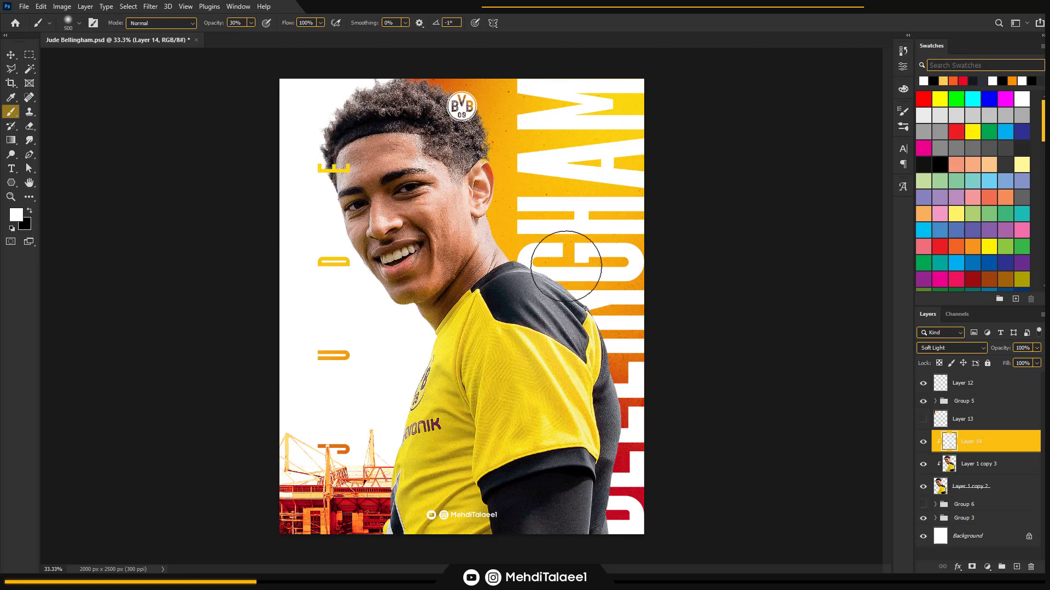
{"action": "key", "text": "bracketleft"}
{"action": "key", "text": "bracketleft"}
{"action": "key", "text": "bracketleft"}
{"action": "key", "text": "bracketleft"}
{"action": "key", "text": "bracketleft"}
{"action": "key", "text": "bracketleft"}
{"action": "key", "text": "bracketleft"}
{"action": "key", "text": "bracketleft"}
{"action": "key", "text": "bracketleft"}
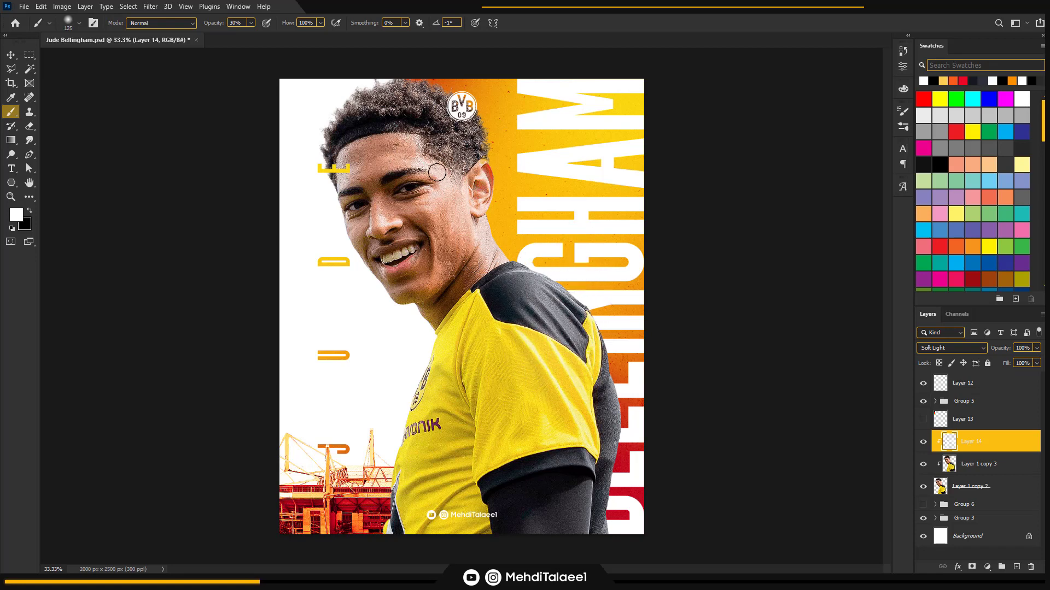
Switch the brush to black at 10% opacity and shade the player's neck and face with a brush of about 150 px
{"action": "left_click", "coordinate": [29, 211]}
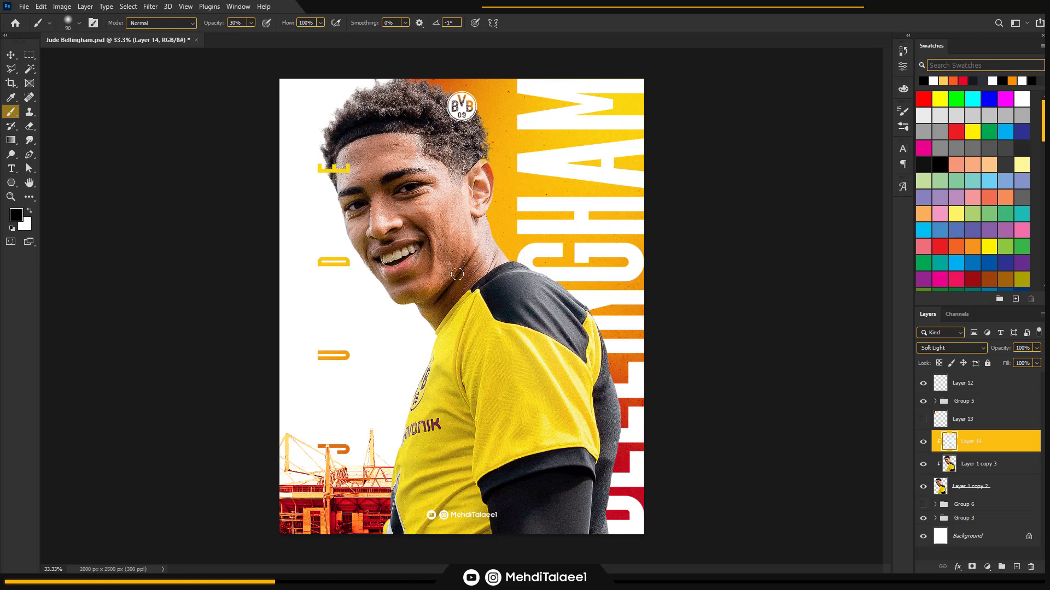
{"action": "key", "text": "1"}
{"action": "key", "text": "bracketright"}
{"action": "key", "text": "bracketright"}
{"action": "key", "text": "bracketright"}
{"action": "key", "text": "bracketright"}
{"action": "key", "text": "bracketright"}
{"action": "key", "text": "bracketleft"}
{"action": "key", "text": "bracketleft"}
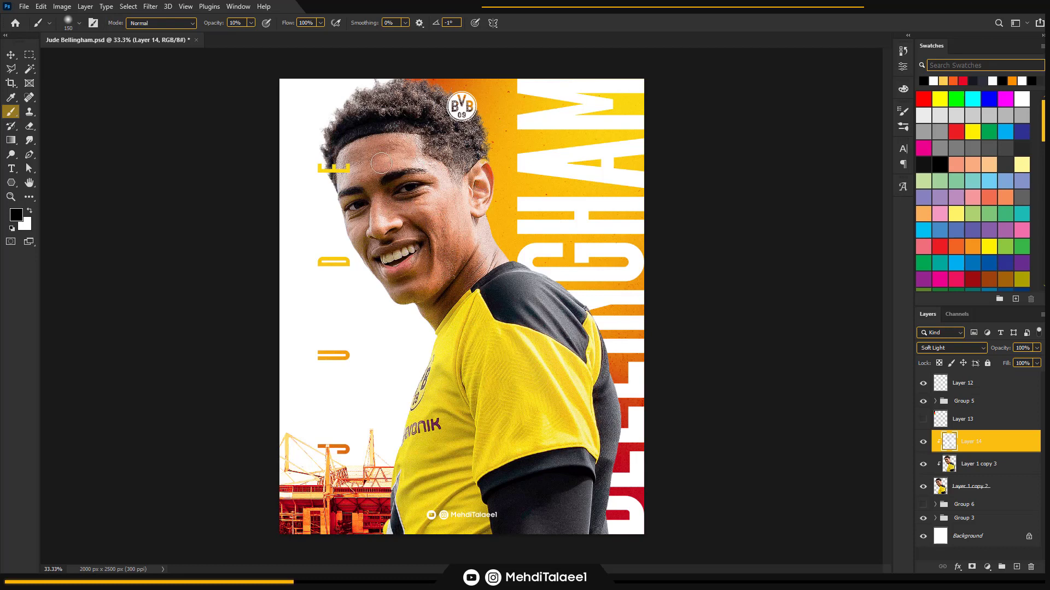
Darken the forehead and the area around the eyes and nose with the soft black brush at up to 200 px
{"action": "key", "text": "bracketright"}
{"action": "key", "text": "bracketright"}
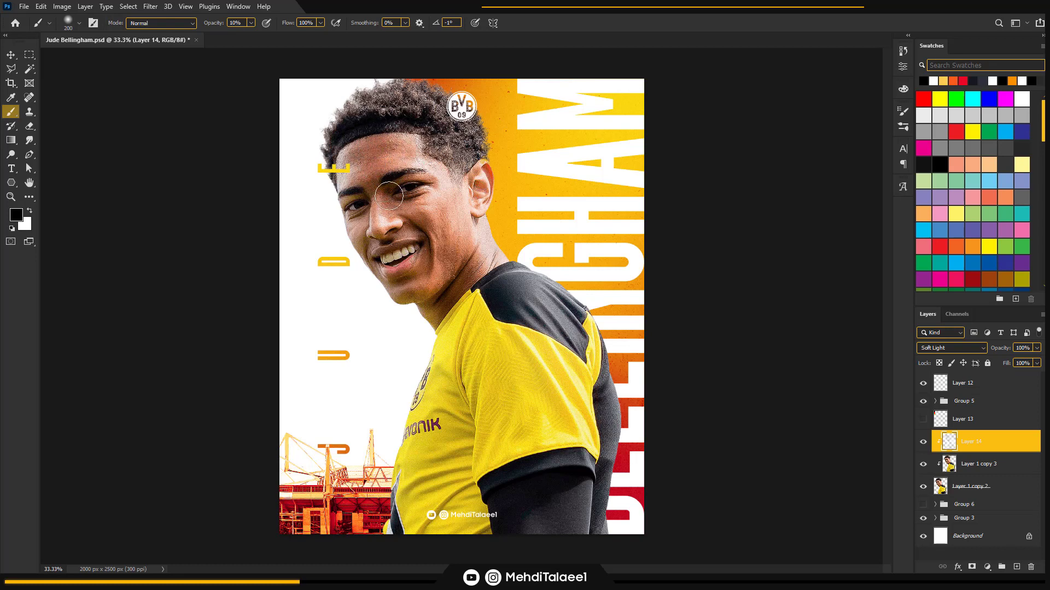
{"action": "key", "text": "bracketleft"}
{"action": "key", "text": "bracketleft"}
{"action": "key", "text": "bracketleft"}
{"action": "key", "text": "bracketleft"}
{"action": "key", "text": "bracketright"}
{"action": "key", "text": "bracketright"}
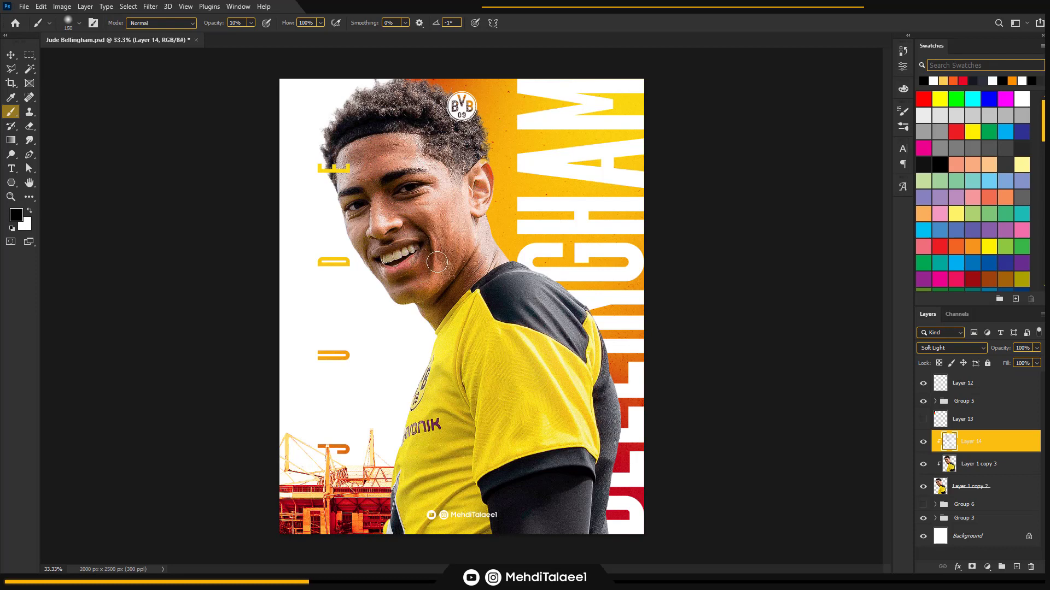
Deepen the shading on the player's cheek and jaw using the soft black brush at 10% opacity, starting at about 150 px
{"action": "key", "text": "bracketright"}
{"action": "key", "text": "bracketright"}
{"action": "key", "text": "bracketleft"}
{"action": "key", "text": "bracketleft"}
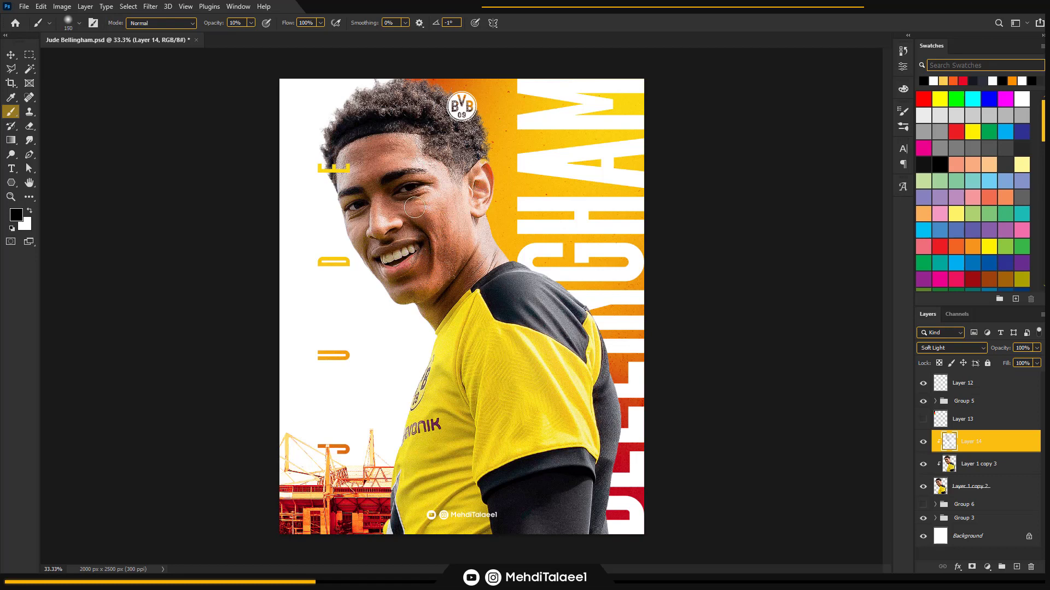
{"action": "key", "text": "bracketleft"}
Brighten both of the player's eyes with a small white brush at 30% opacity, reducing it to about 15 px
{"action": "key", "text": "z"}
{"action": "left_click", "coordinate": [403, 189]}
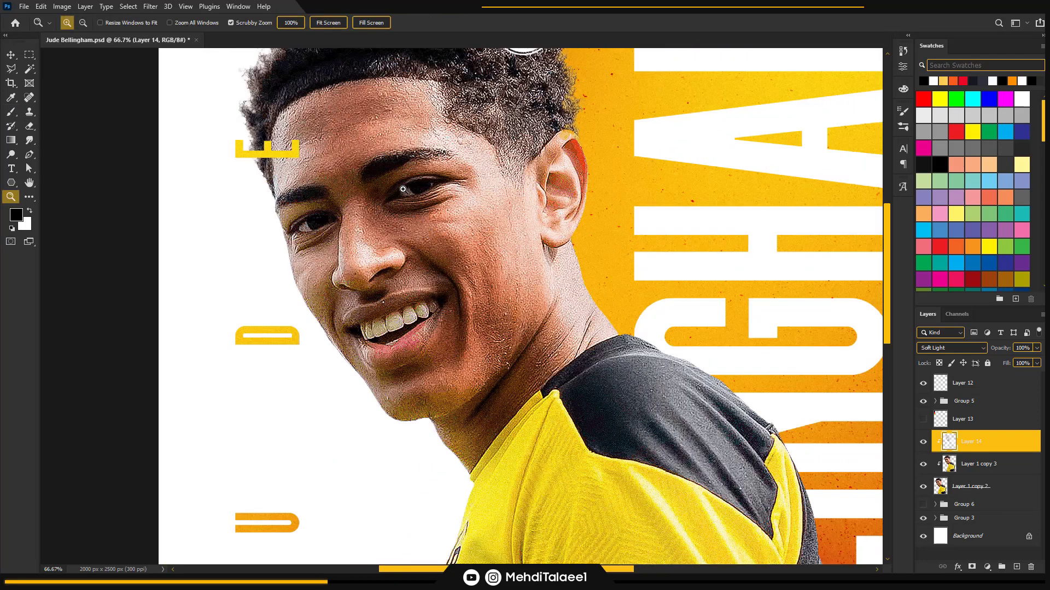
{"action": "left_click", "coordinate": [403, 188]}
{"action": "left_click_drag", "start_coordinate": [403, 218], "coordinate": [411, 244]}
{"action": "left_click", "coordinate": [260, 285]}
{"action": "left_click_drag", "start_coordinate": [309, 247], "coordinate": [310, 275]}
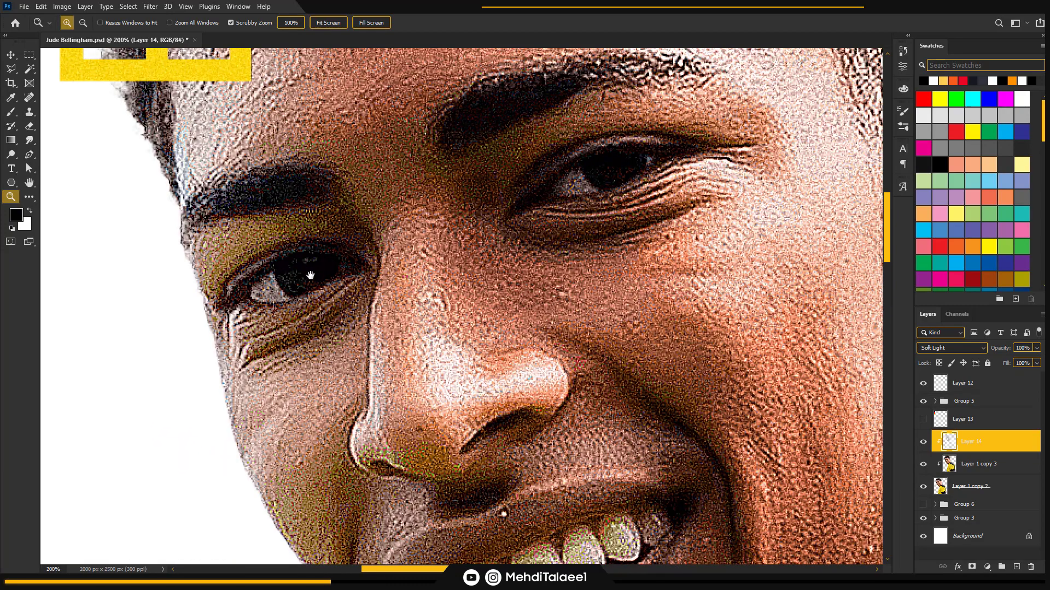
{"action": "left_click", "coordinate": [423, 243], "text": "alt"}
{"action": "left_click_drag", "start_coordinate": [412, 225], "coordinate": [406, 272]}
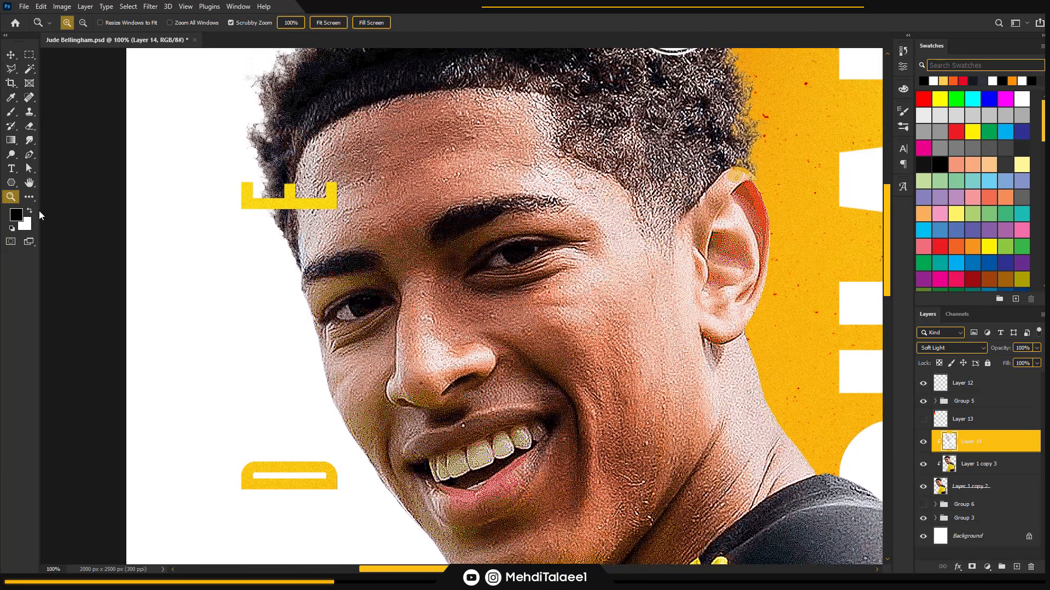
{"action": "left_click", "coordinate": [31, 212]}
{"action": "key", "text": "b"}
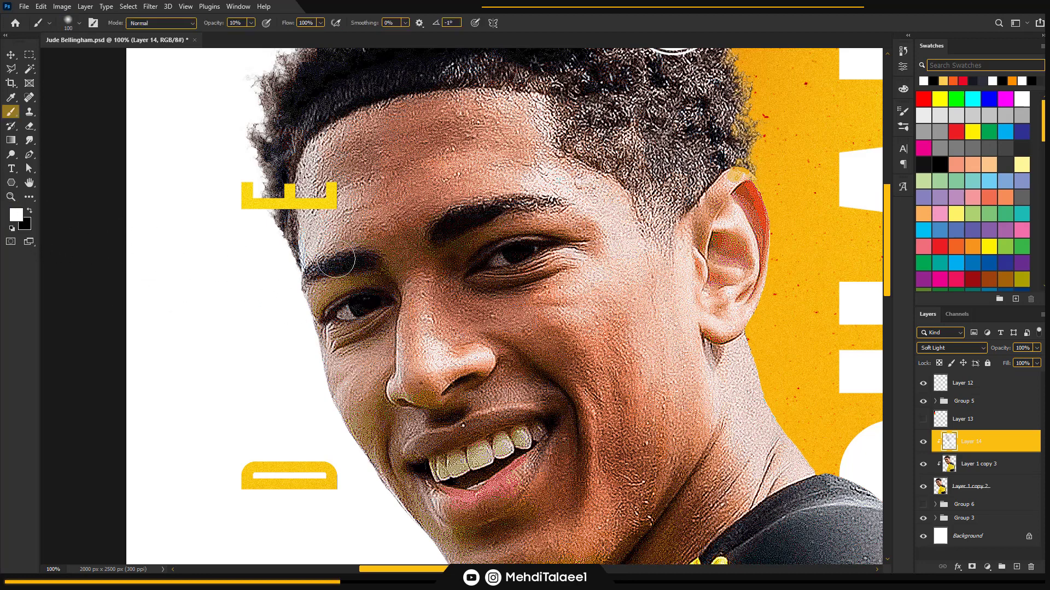
{"action": "key", "text": "bracketleft"}
{"action": "key", "text": "bracketleft"}
{"action": "key", "text": "bracketleft"}
{"action": "key", "text": "bracketleft"}
{"action": "key", "text": "bracketleft"}
{"action": "key", "text": "bracketleft"}
{"action": "key", "text": "bracketleft"}
{"action": "key", "text": "3"}
{"action": "key", "text": "bracketleft"}
{"action": "key", "text": "bracketleft"}
{"action": "key", "text": "bracketleft"}
{"action": "key", "text": "bracketleft"}
{"action": "key", "text": "bracketleft"}
{"action": "key", "text": "bracketright"}
{"action": "left_click_drag", "start_coordinate": [502, 258], "coordinate": [519, 257]}
{"action": "key", "text": "bracketleft"}
{"action": "key", "text": "bracketleft"}
{"action": "key", "text": "bracketleft"}
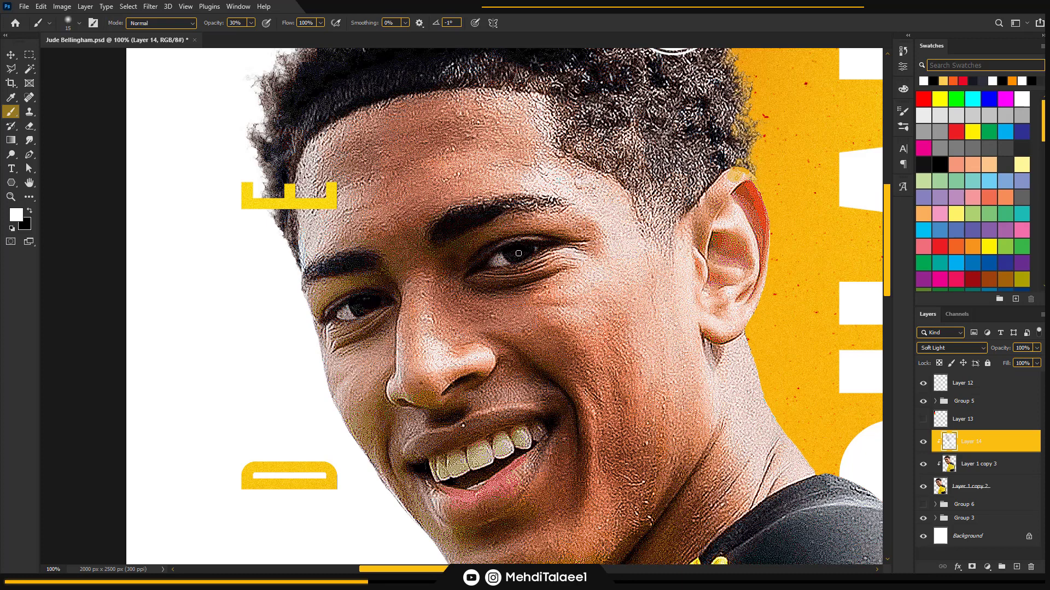
Enlarge the white brush to 40 px and add highlights to the facial details at 30% opacity
{"action": "key", "text": "bracketright"}
{"action": "key", "text": "bracketright"}
{"action": "key", "text": "bracketright"}
{"action": "key", "text": "bracketright"}
{"action": "key", "text": "bracketright"}
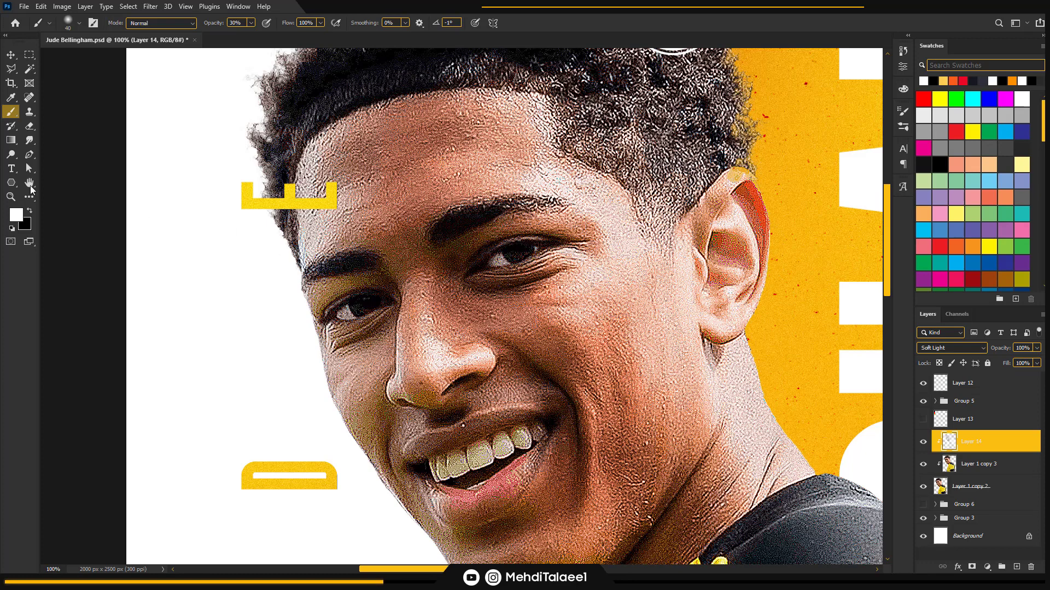
Switch the brush to black and shade the ear and the crease beside the mouth at 40 px and 30% opacity
{"action": "left_click", "coordinate": [29, 210]}
{"action": "mouse_move", "coordinate": [740, 191]}
{"action": "left_mouse_down"}
{"action": "mouse_move", "coordinate": [762, 233]}
{"action": "mouse_move", "coordinate": [759, 217]}
{"action": "mouse_move", "coordinate": [717, 246]}
{"action": "mouse_move", "coordinate": [720, 256]}
{"action": "left_mouse_up"}
{"action": "scroll", "coordinate": [700, 265], "scroll_direction": "down", "scroll_amount": 3}
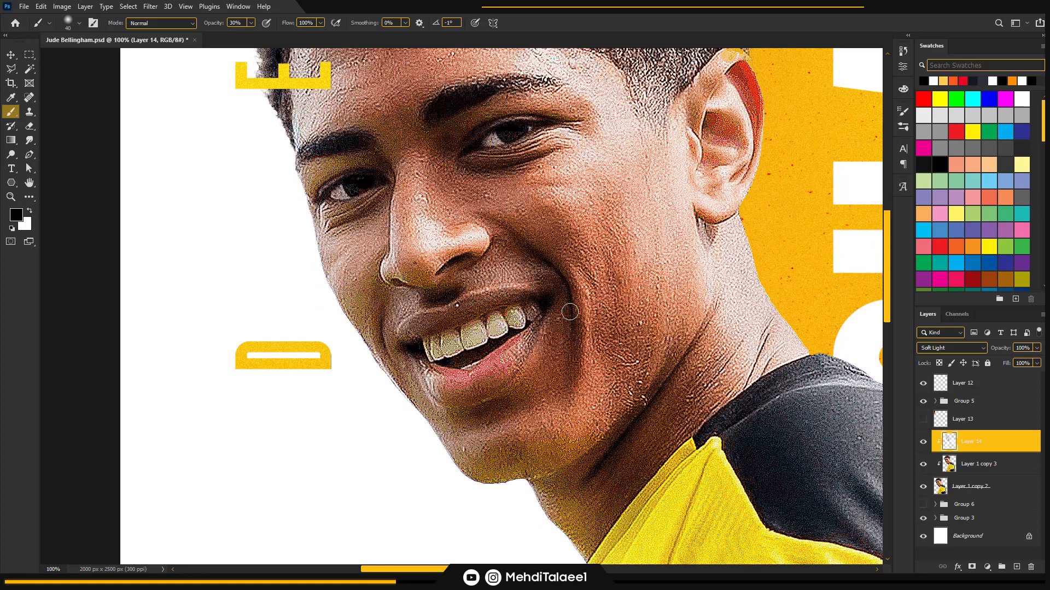
{"action": "left_click_drag", "start_coordinate": [525, 248], "coordinate": [555, 382]}
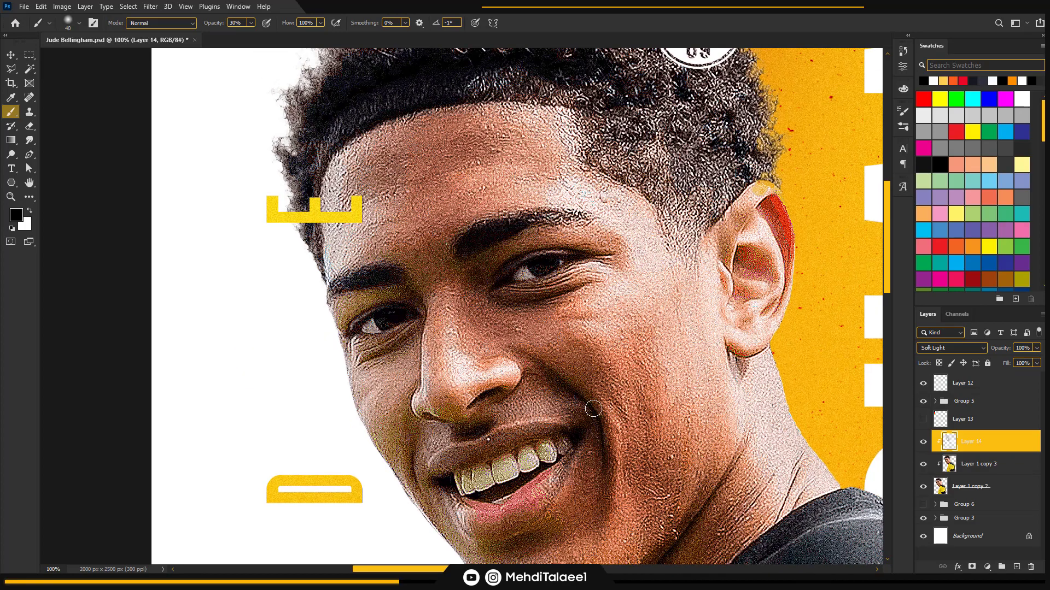
Add a Gradient Map adjustment layer above Layer 14 and clip it to the player cutout
{"action": "key", "text": "z"}
{"action": "left_click", "coordinate": [589, 374], "text": "alt"}
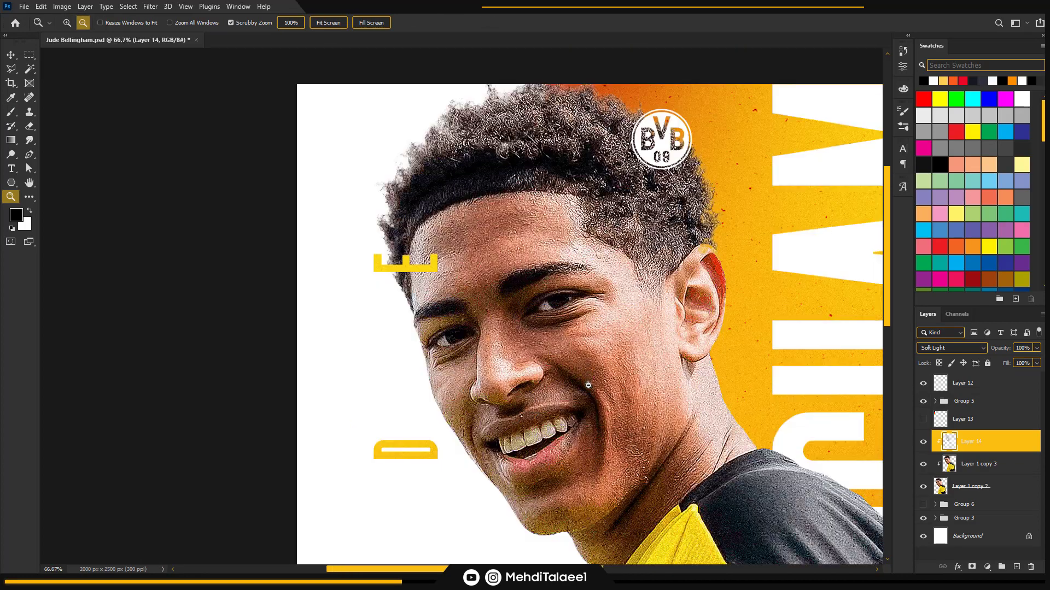
{"action": "left_click", "coordinate": [588, 383], "text": "alt"}
{"action": "left_click", "coordinate": [588, 383], "text": "alt"}
{"action": "left_click", "coordinate": [584, 397], "text": "alt"}
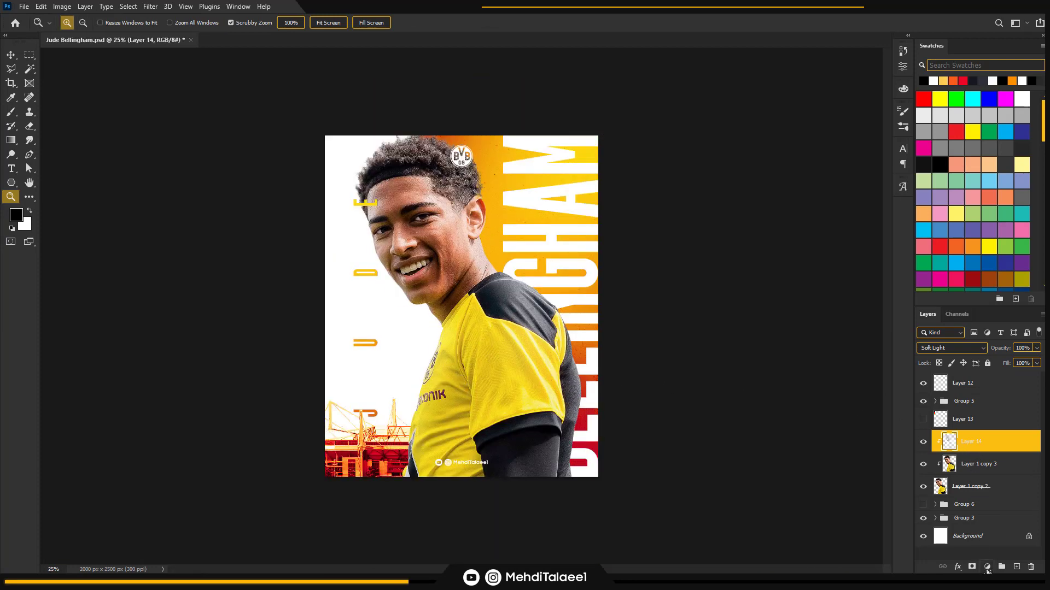
{"action": "left_click", "coordinate": [988, 567]}
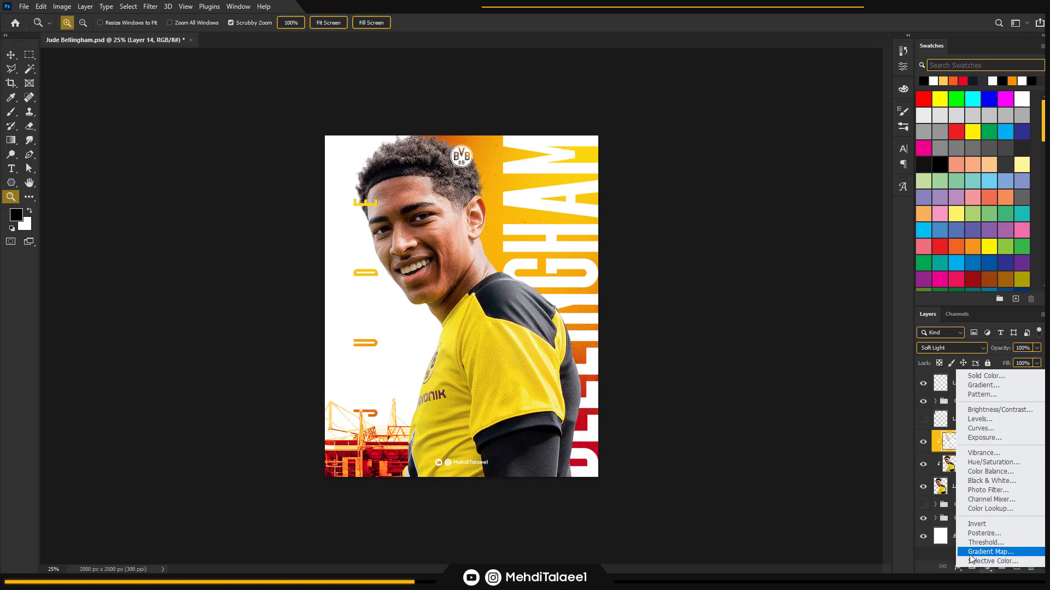
{"action": "left_click", "coordinate": [994, 553]}
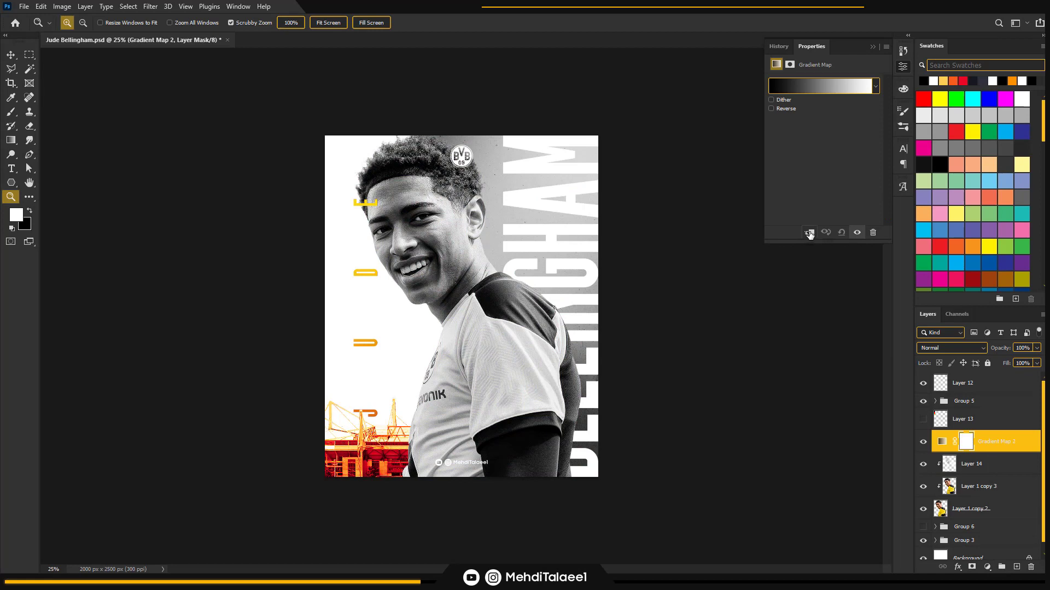
{"action": "left_click", "coordinate": [809, 233]}
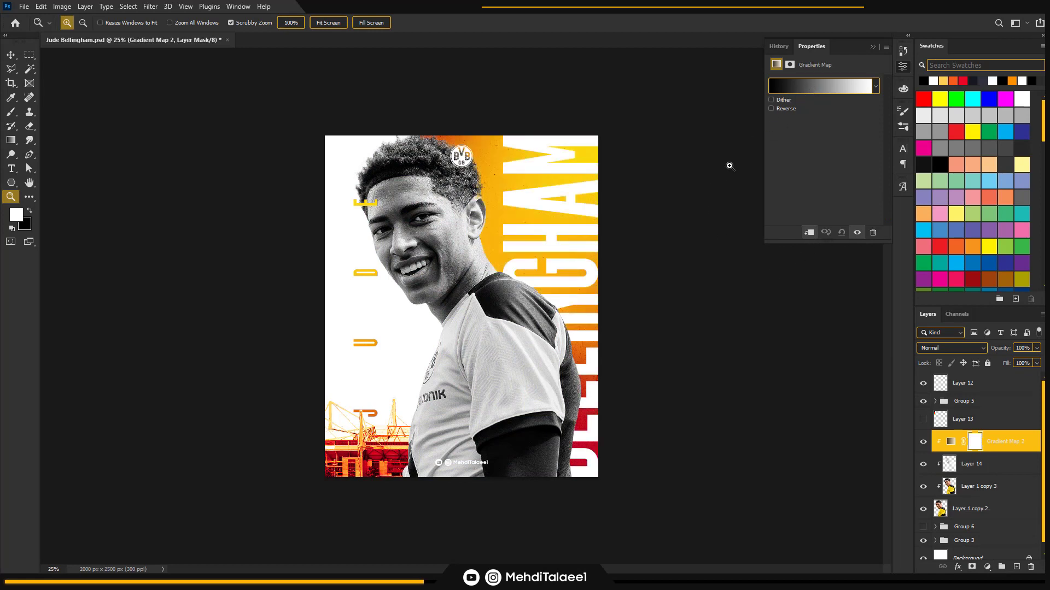
{"action": "left_click", "coordinate": [810, 90]}
{"action": "left_click_drag", "start_coordinate": [683, 295], "coordinate": [679, 207]}
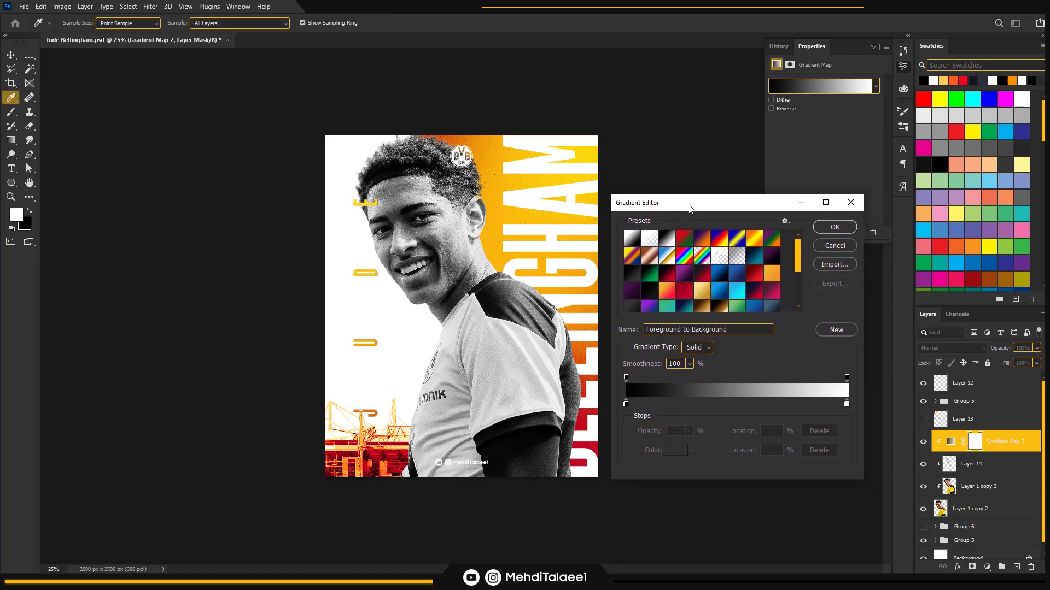
{"action": "left_click", "coordinate": [833, 247]}
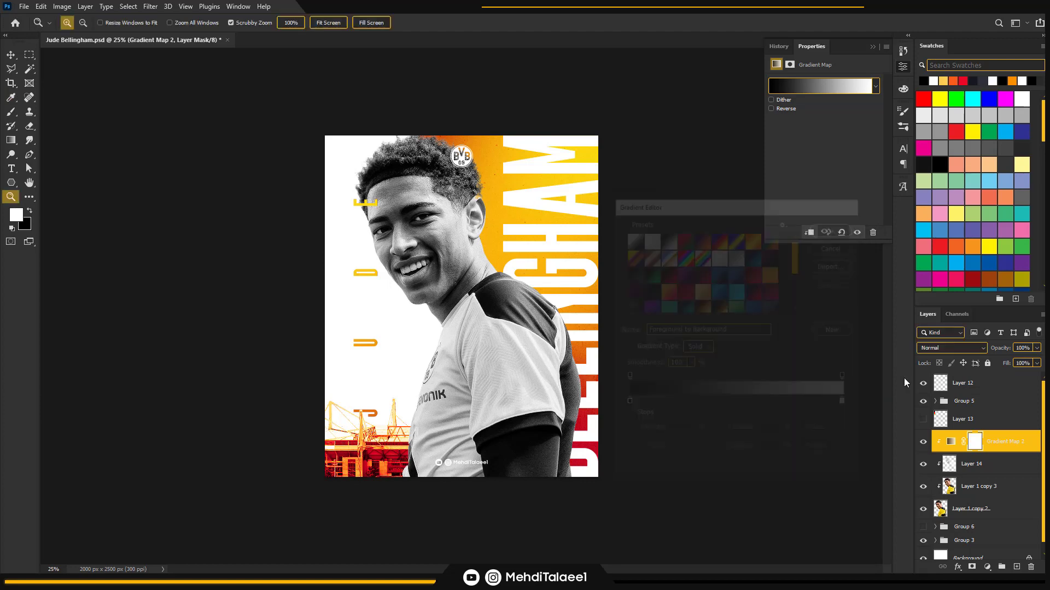
{"action": "left_click", "coordinate": [951, 441]}
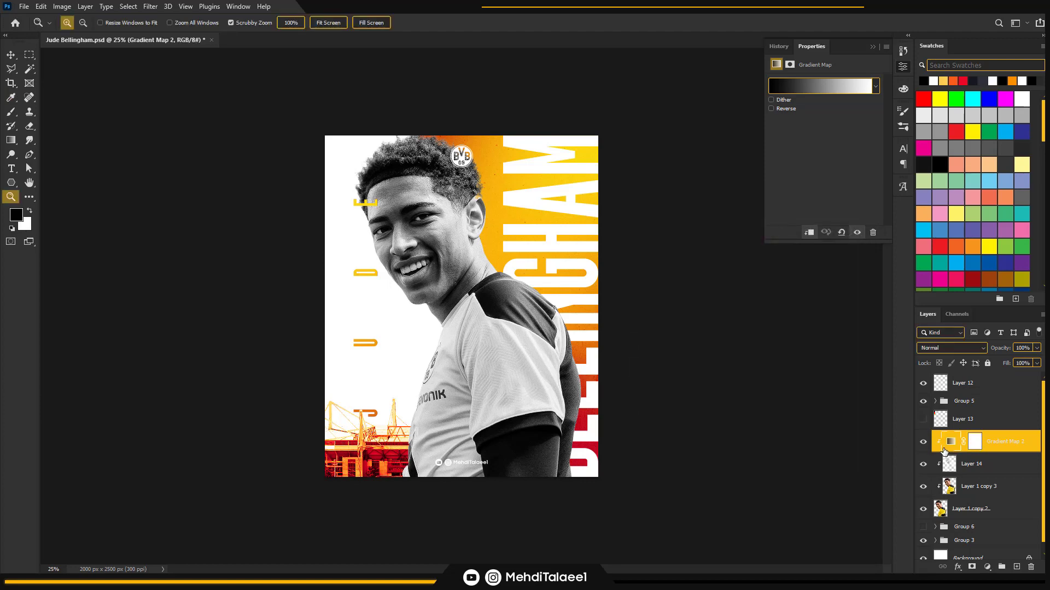
{"action": "left_click", "coordinate": [809, 87]}
{"action": "left_click_drag", "start_coordinate": [676, 207], "coordinate": [685, 207]}
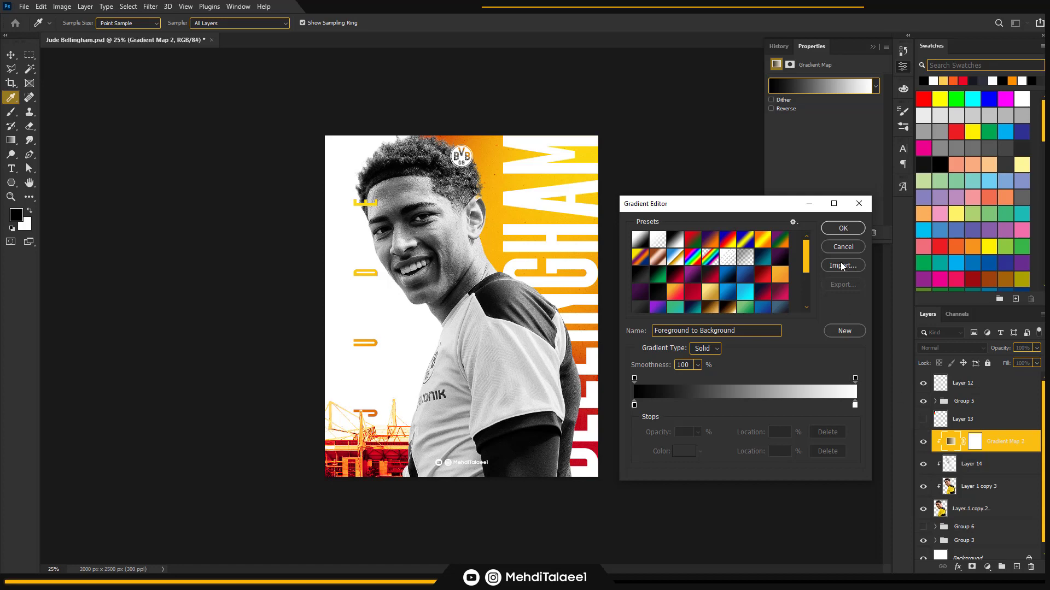
{"action": "key", "text": "Escape"}
Show Layer 13 with the four colour circles and move it slightly down on the poster
{"action": "left_click", "coordinate": [922, 421]}
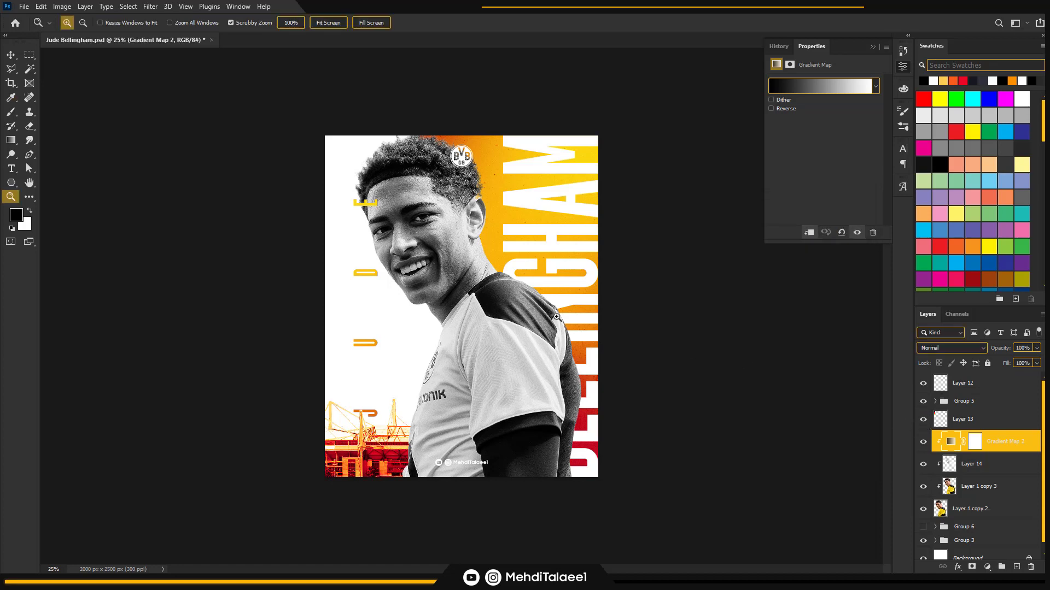
{"action": "key", "text": "v"}
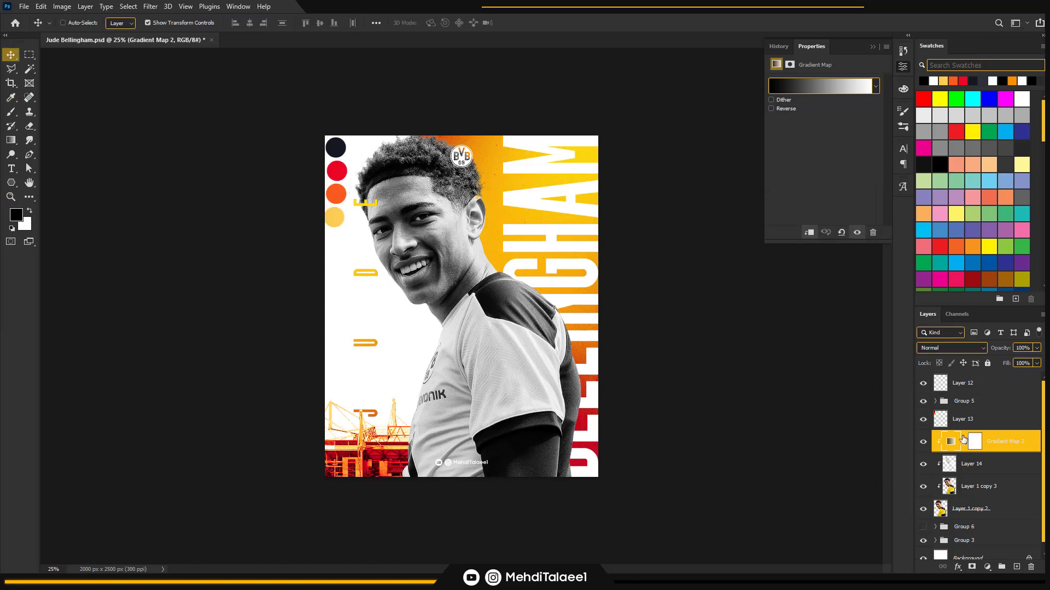
{"action": "left_click", "coordinate": [965, 425]}
{"action": "left_click_drag", "start_coordinate": [403, 190], "coordinate": [408, 203]}
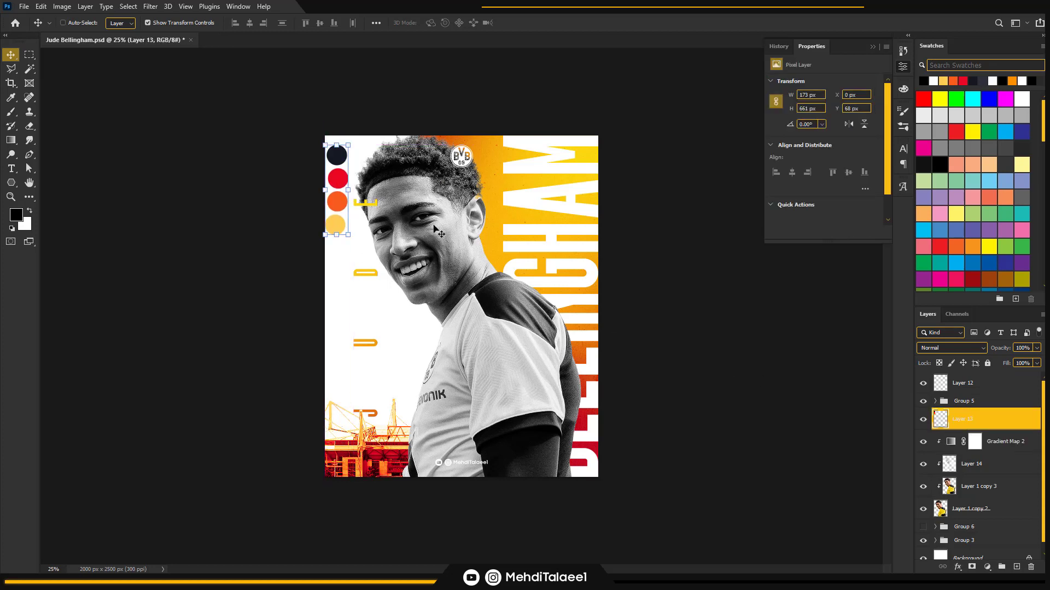
Move the Gradient Map's black stop to 5% and recolour it dark navy 151921, sampled from the first colour circle
{"action": "left_click", "coordinate": [948, 448]}
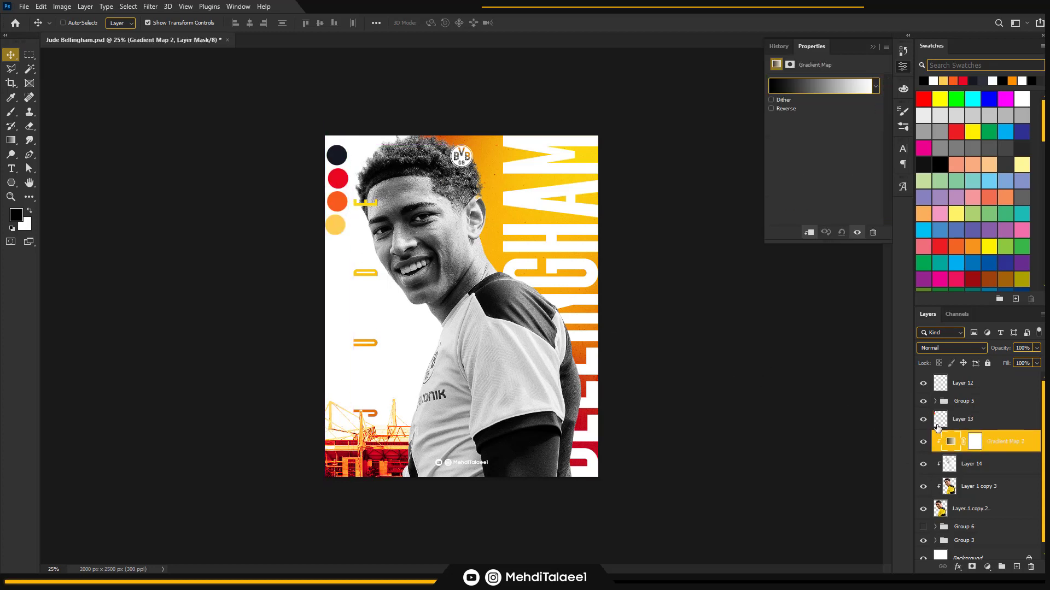
{"action": "left_click", "coordinate": [814, 85]}
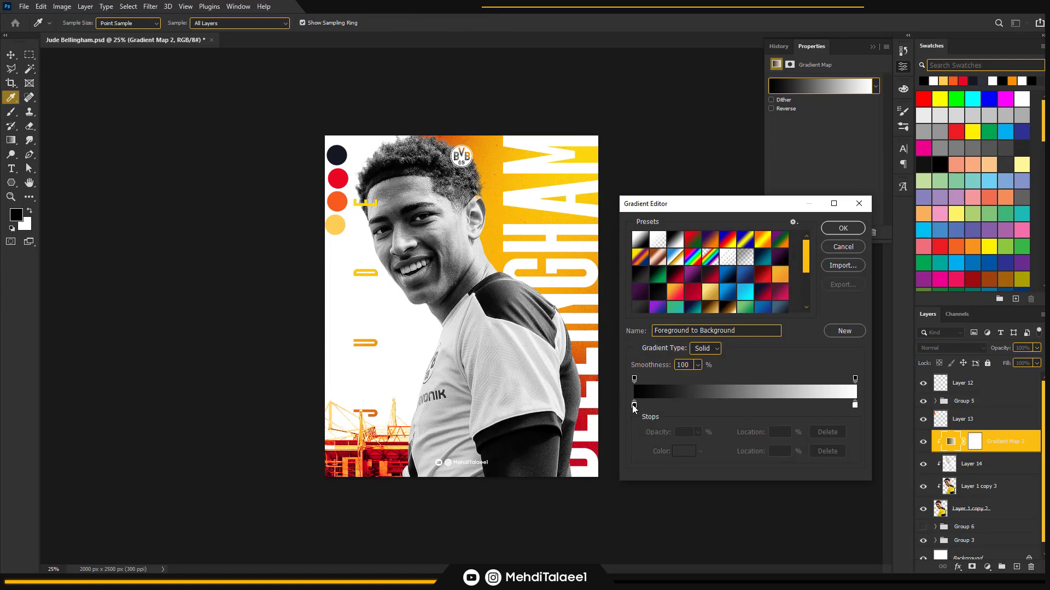
{"action": "left_click_drag", "start_coordinate": [634, 406], "coordinate": [644, 407]}
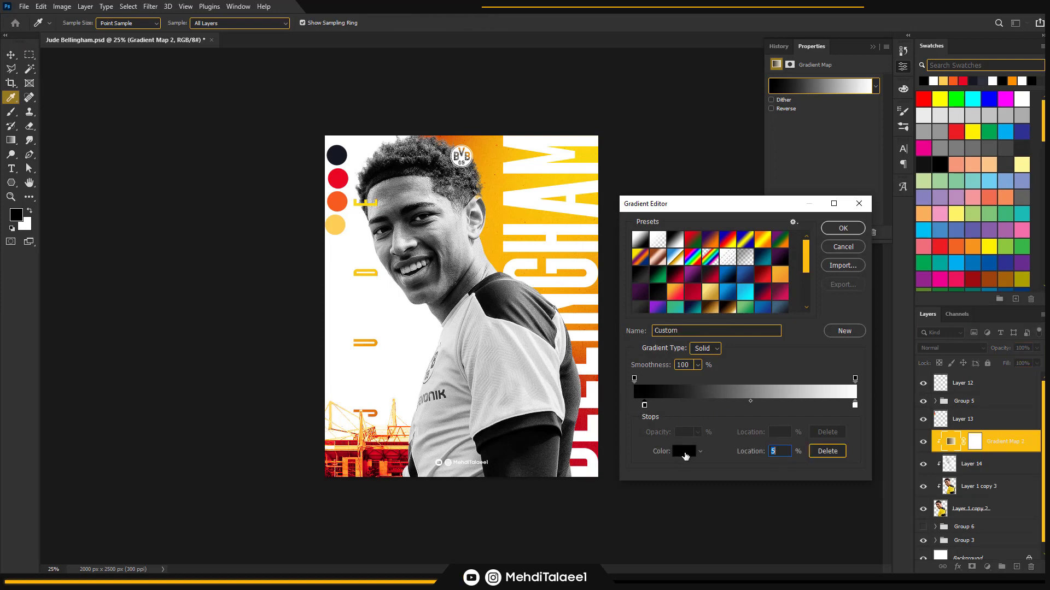
{"action": "left_click", "coordinate": [683, 451]}
{"action": "left_click", "coordinate": [337, 157]}
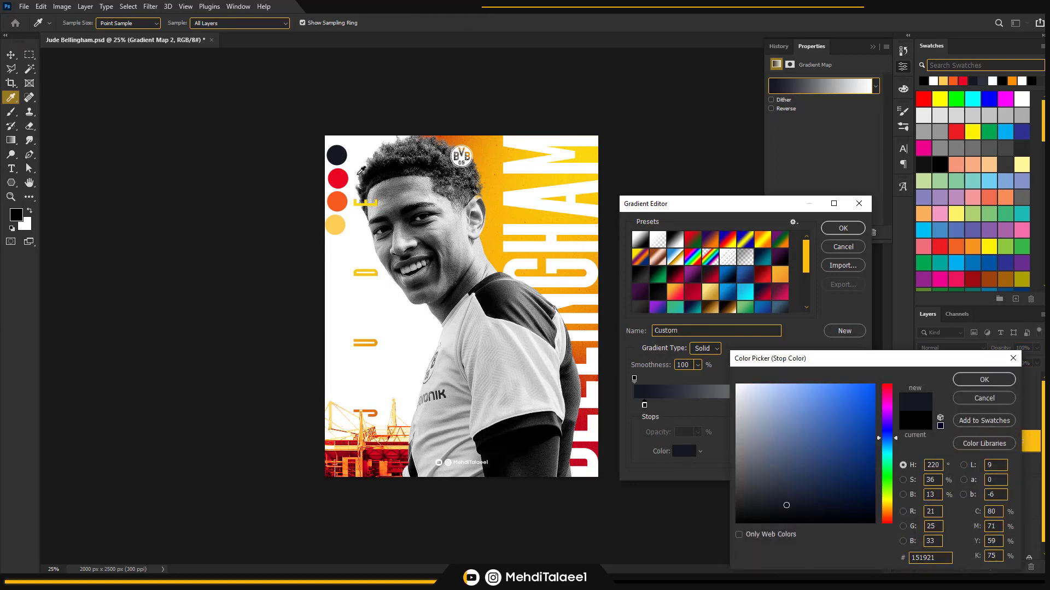
{"action": "left_click", "coordinate": [984, 379]}
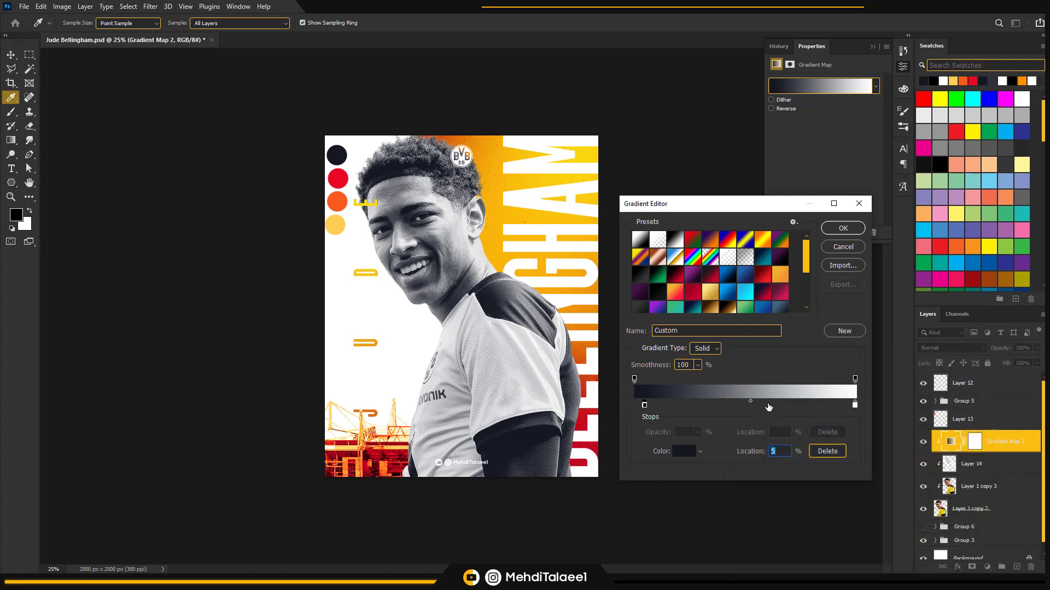
Add a gradient stop at about 59% and colour it red e80722, sampled from the second circle
{"action": "left_click_drag", "start_coordinate": [766, 405], "coordinate": [764, 408]}
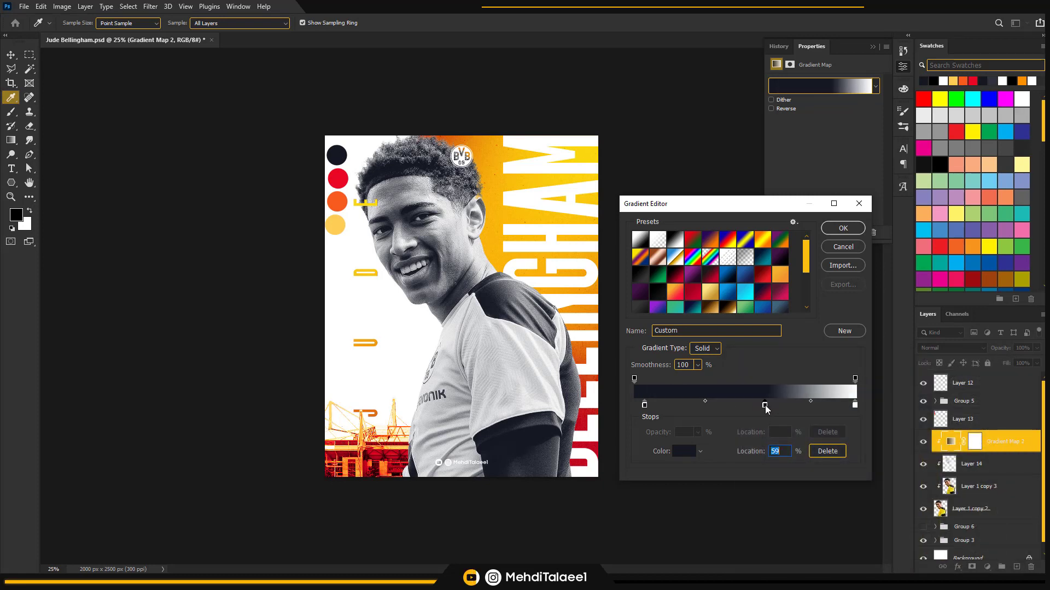
{"action": "left_click", "coordinate": [683, 453]}
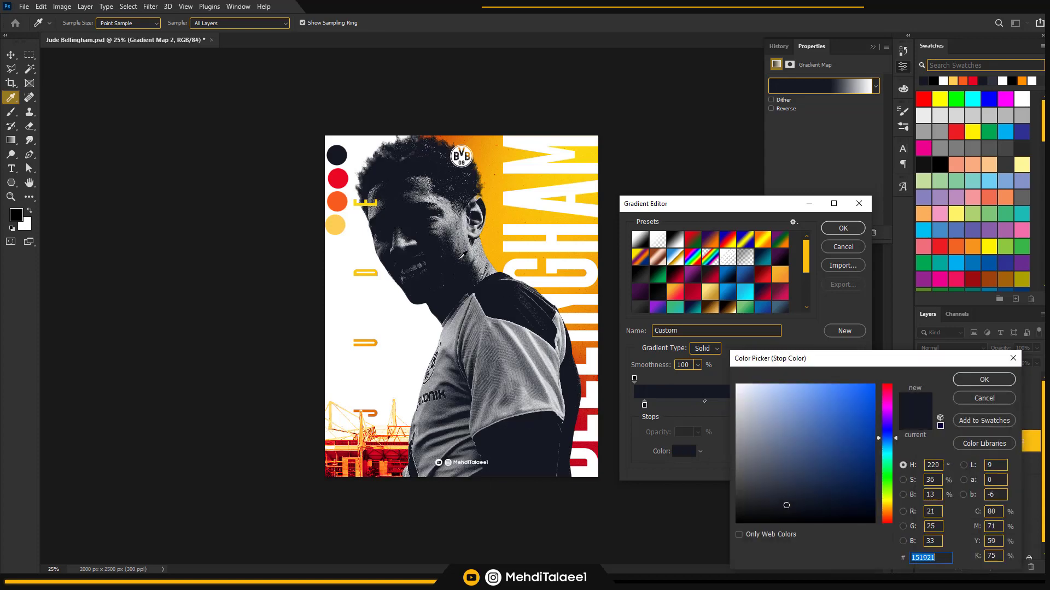
{"action": "left_click", "coordinate": [340, 176]}
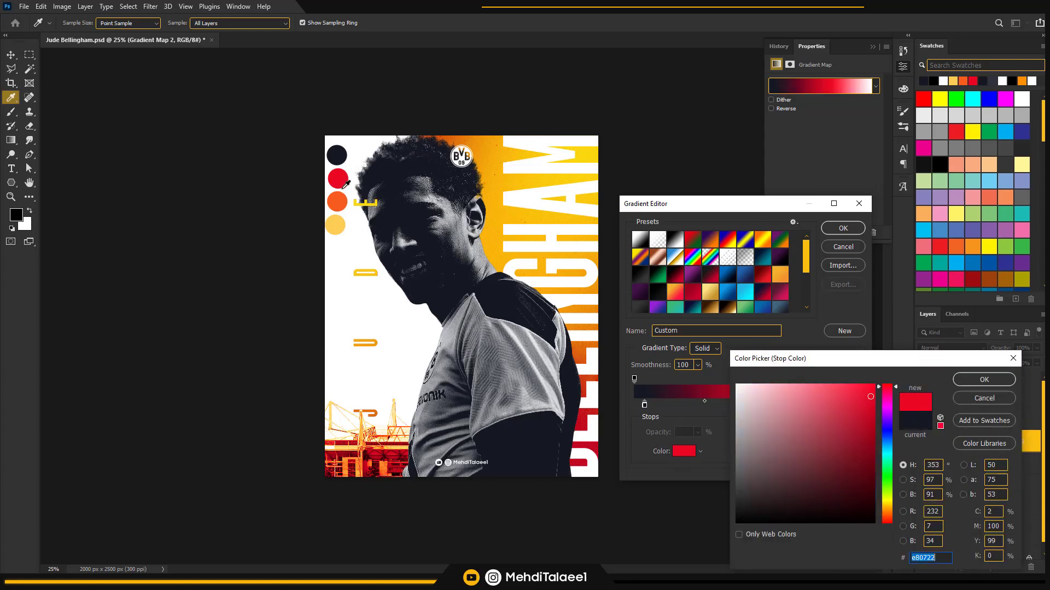
{"action": "left_click", "coordinate": [964, 384]}
Add a gradient stop at 68% and colour it orange f75b1d, sampled from the third circle
{"action": "left_click", "coordinate": [780, 406]}
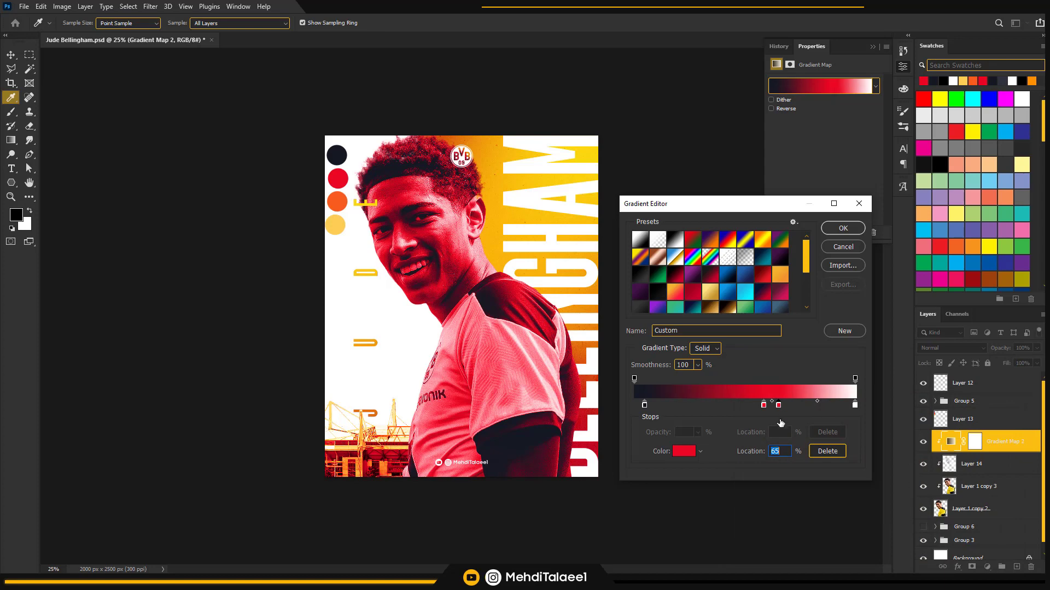
{"action": "left_click_drag", "start_coordinate": [780, 406], "coordinate": [784, 406]}
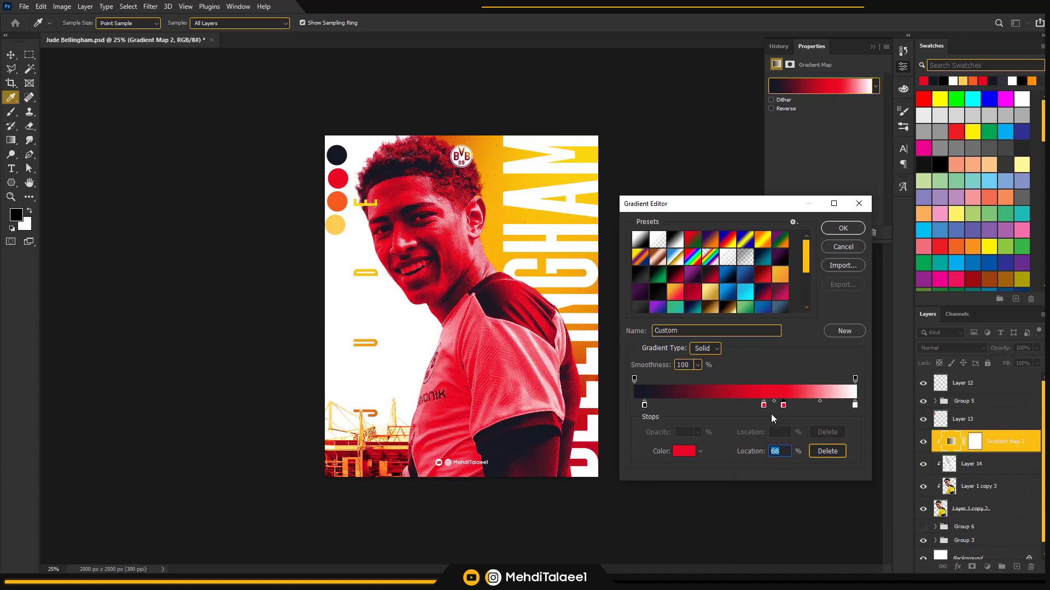
{"action": "left_click", "coordinate": [685, 453]}
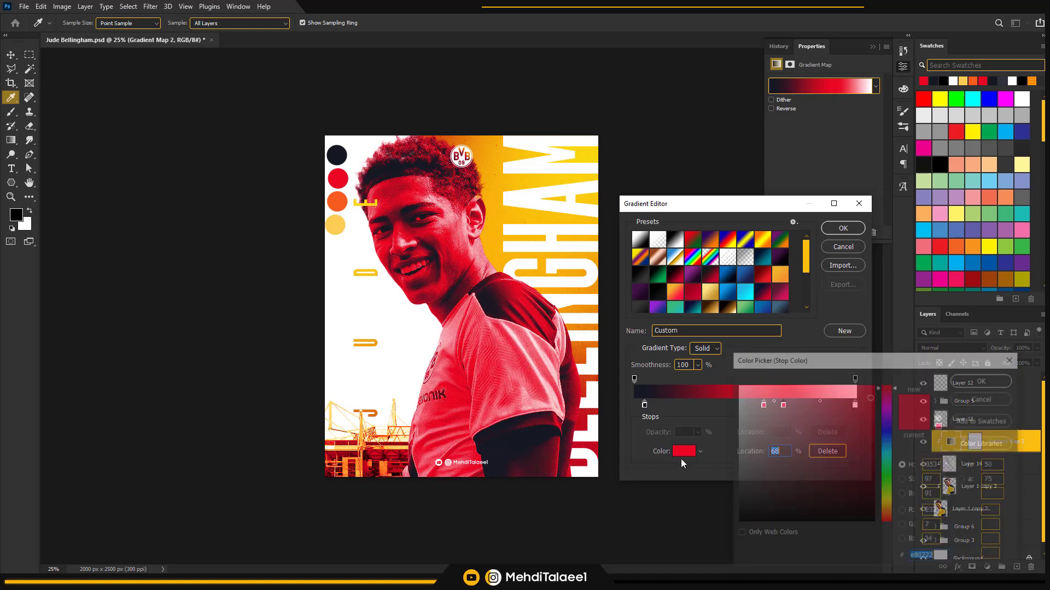
{"action": "left_click", "coordinate": [341, 200]}
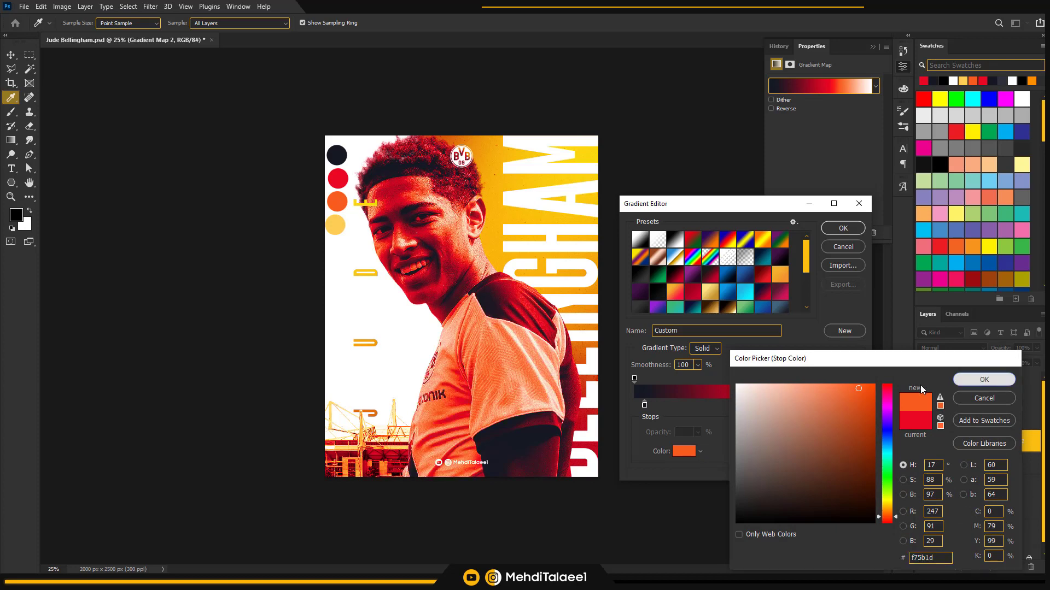
{"action": "key", "text": "Return"}
Add a gradient stop at 76% and colour it yellow ffcd56, sampled from the fourth circle
{"action": "left_click", "coordinate": [802, 405]}
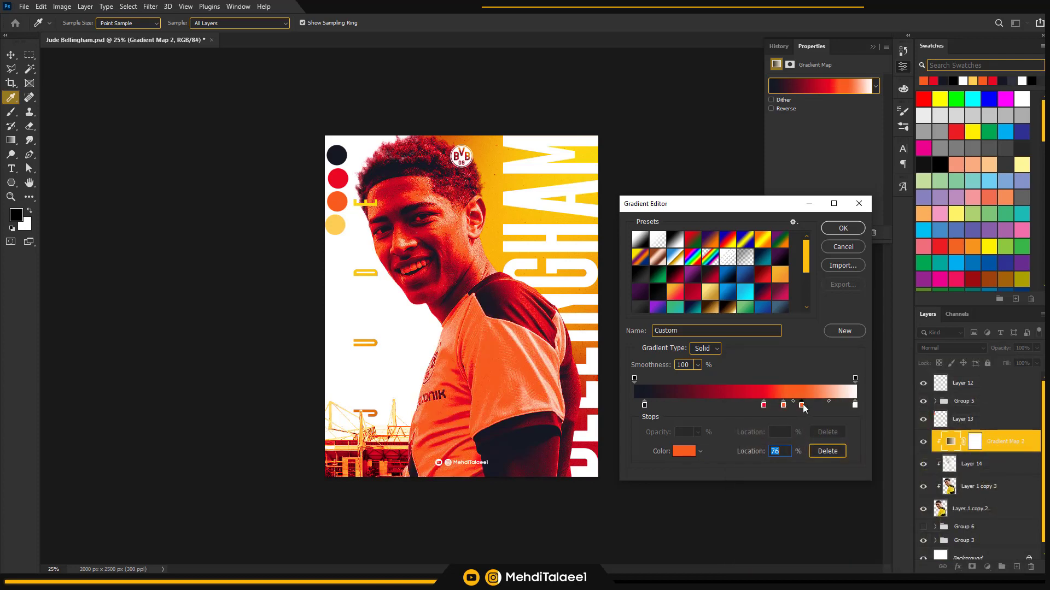
{"action": "left_click", "coordinate": [683, 452]}
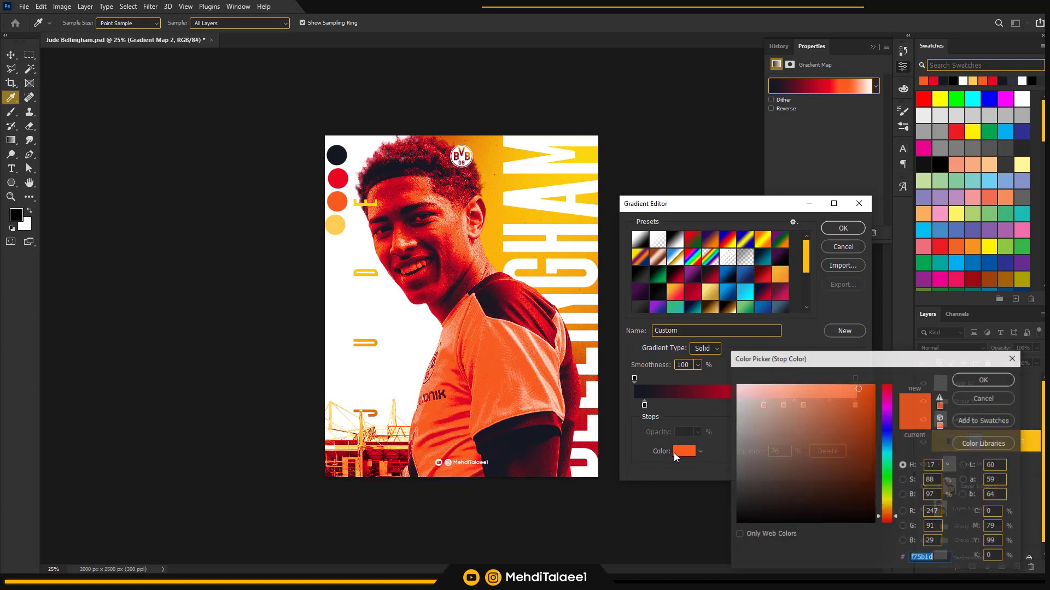
{"action": "left_click", "coordinate": [338, 227]}
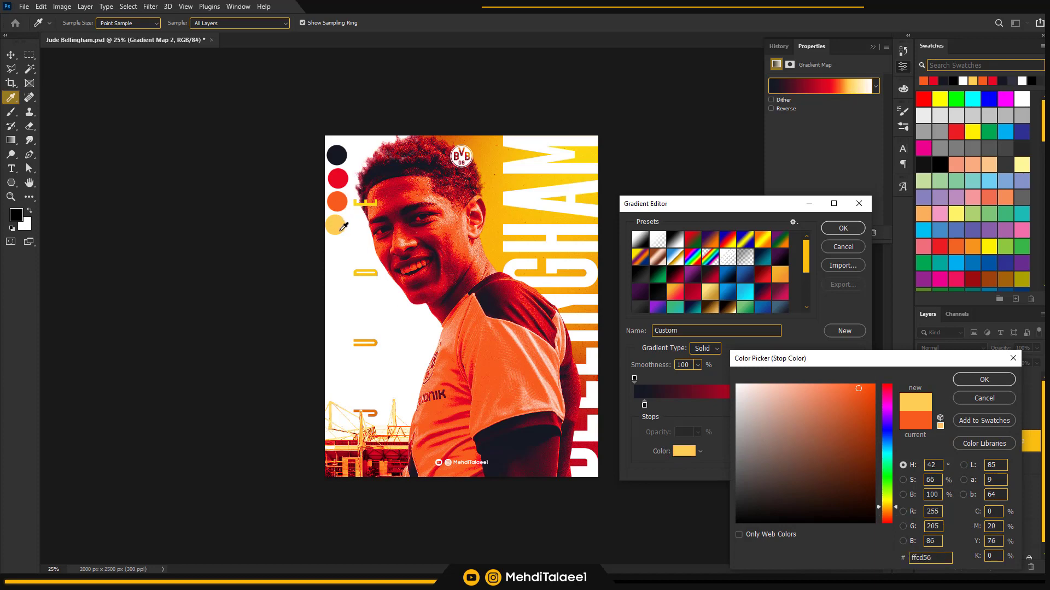
{"action": "left_click", "coordinate": [972, 381]}
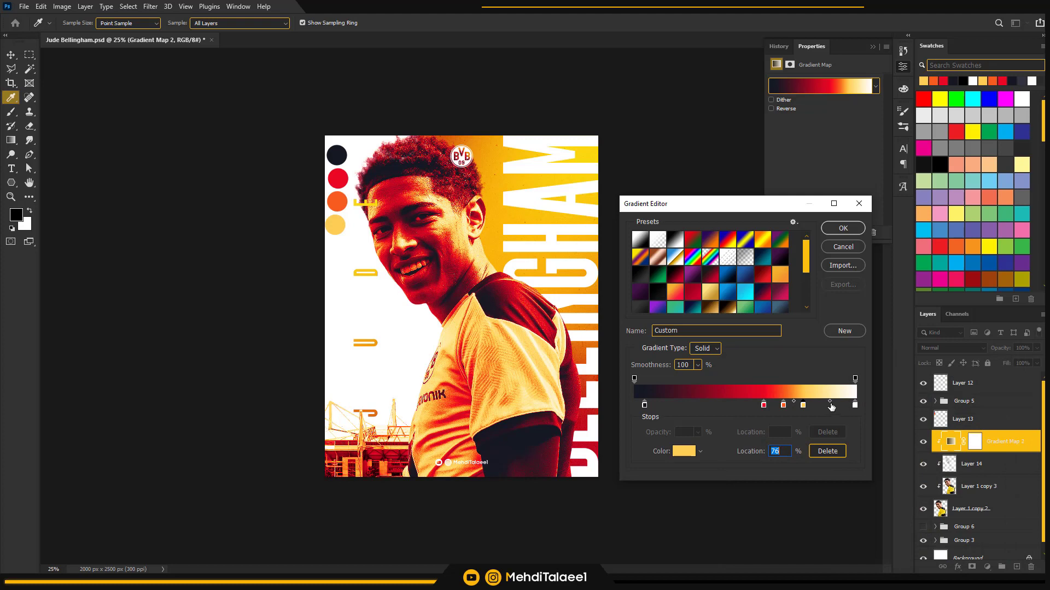
Fine-tune the gradient stop positions, moving white to 86%, red and orange slightly darker and navy slightly lighter, and apply the gradient
{"action": "left_click_drag", "start_coordinate": [856, 405], "coordinate": [835, 406]}
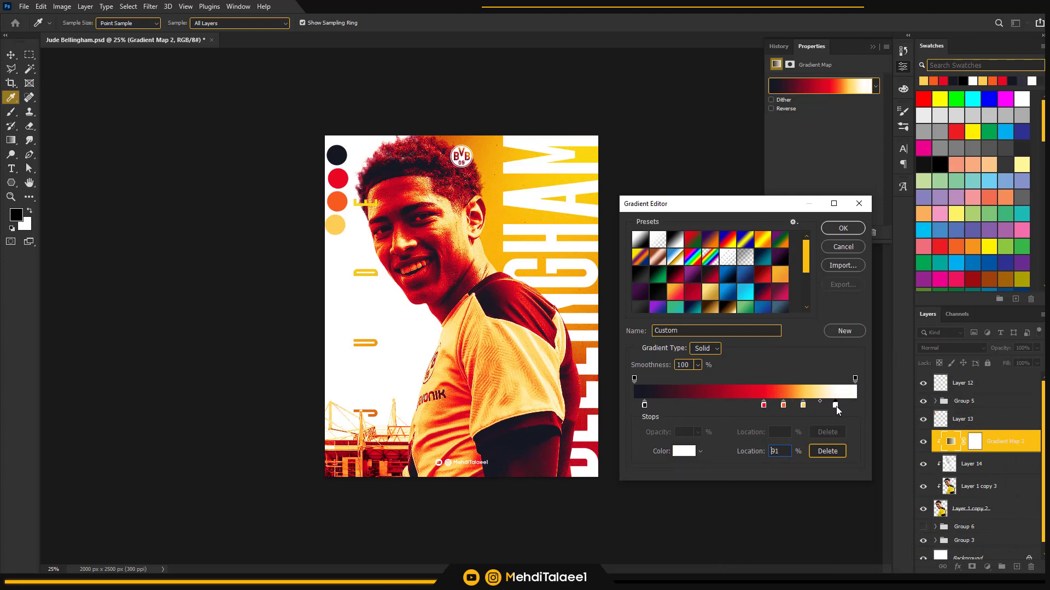
{"action": "left_click_drag", "start_coordinate": [764, 405], "coordinate": [756, 405]}
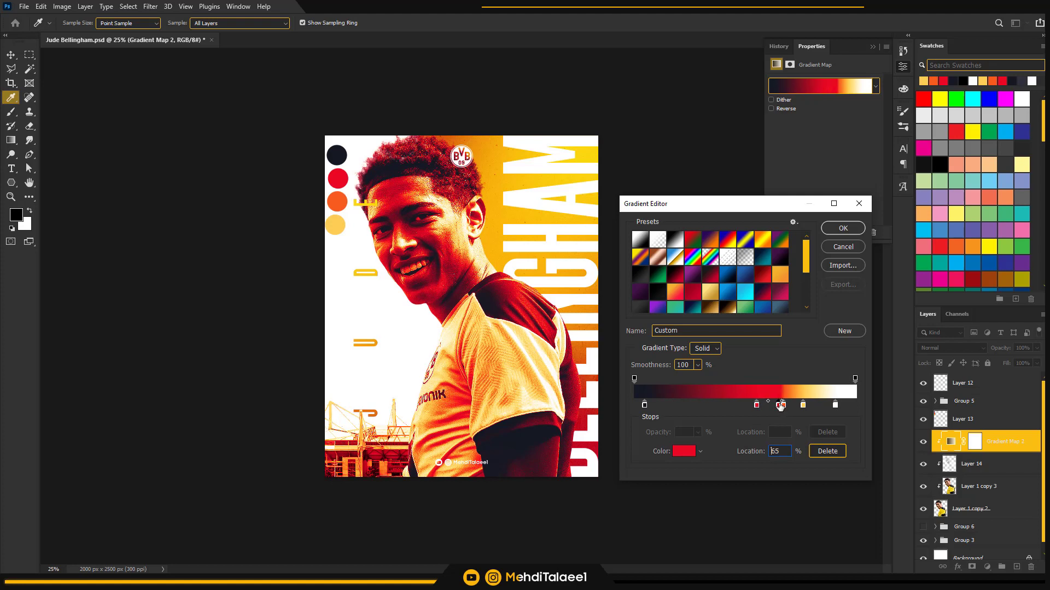
{"action": "left_click", "coordinate": [773, 406]}
{"action": "left_click", "coordinate": [821, 452]}
{"action": "left_click_drag", "start_coordinate": [783, 407], "coordinate": [824, 405]}
{"action": "left_click", "coordinate": [777, 406]}
{"action": "left_click", "coordinate": [758, 405]}
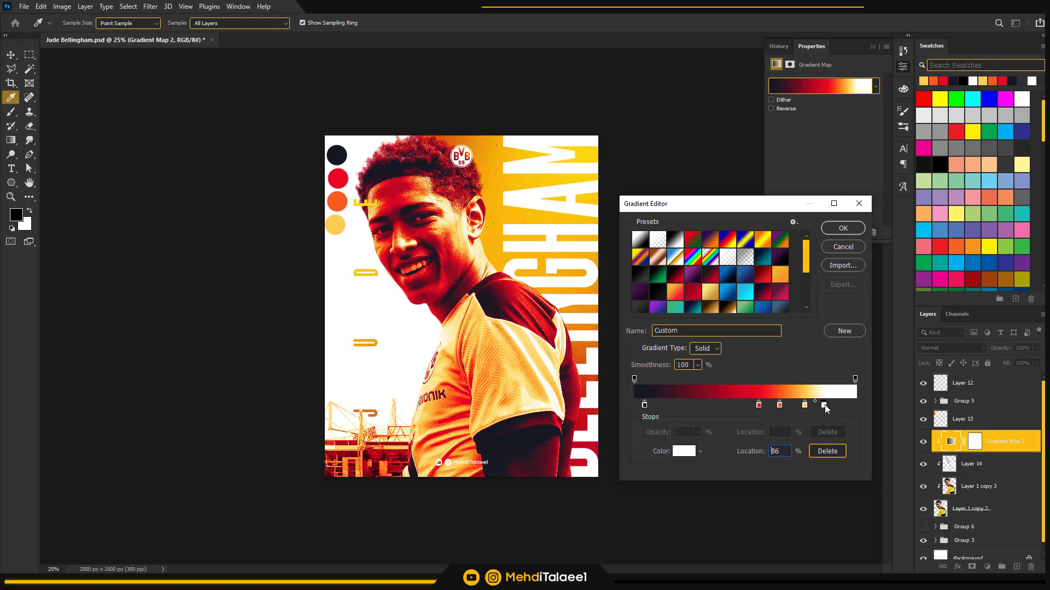
{"action": "left_click", "coordinate": [646, 406]}
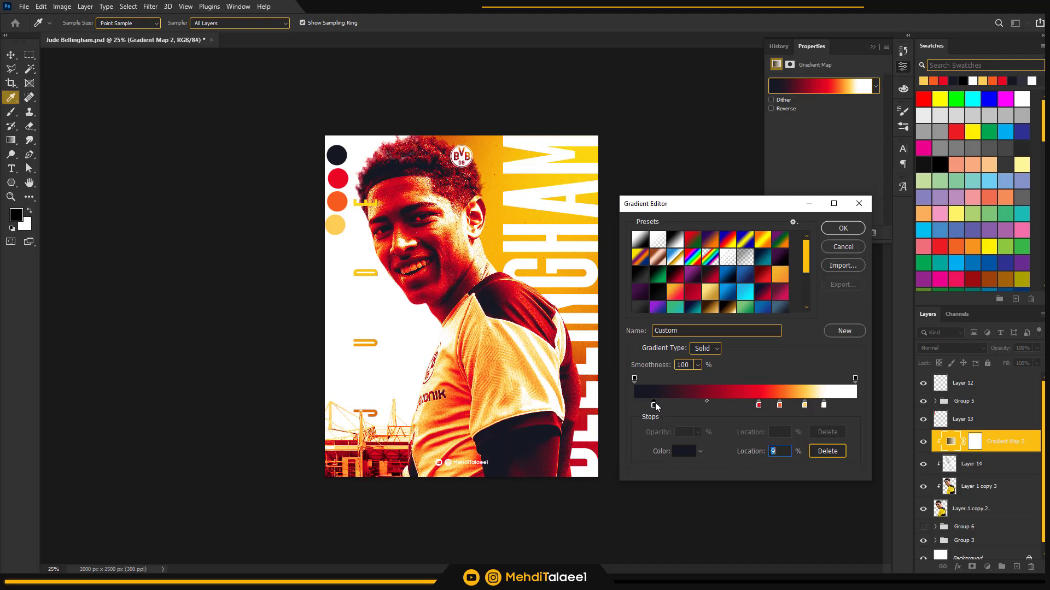
{"action": "left_click_drag", "start_coordinate": [655, 403], "coordinate": [656, 403]}
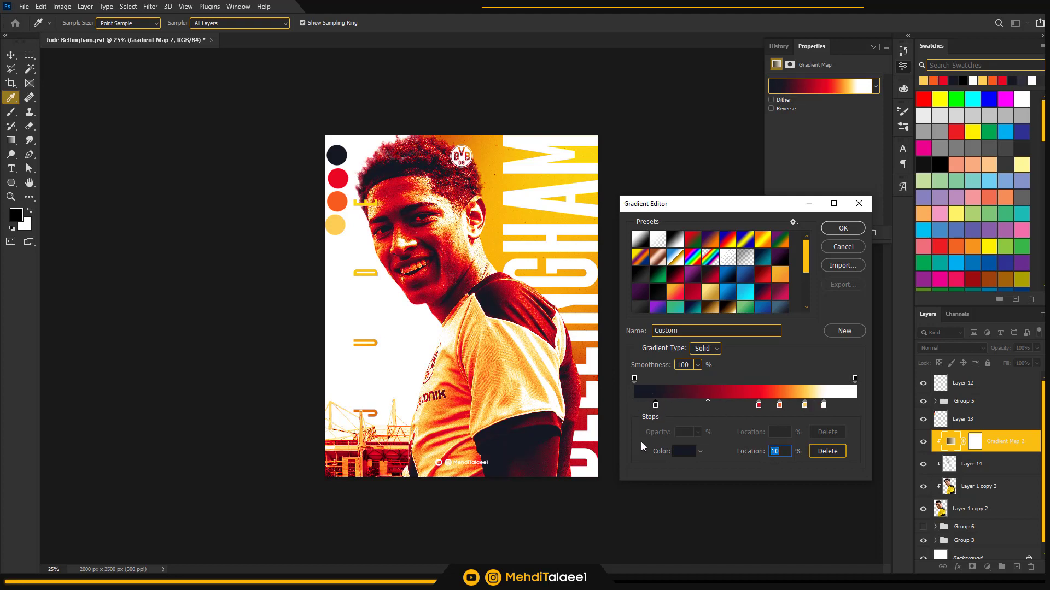
{"action": "left_click", "coordinate": [842, 229]}
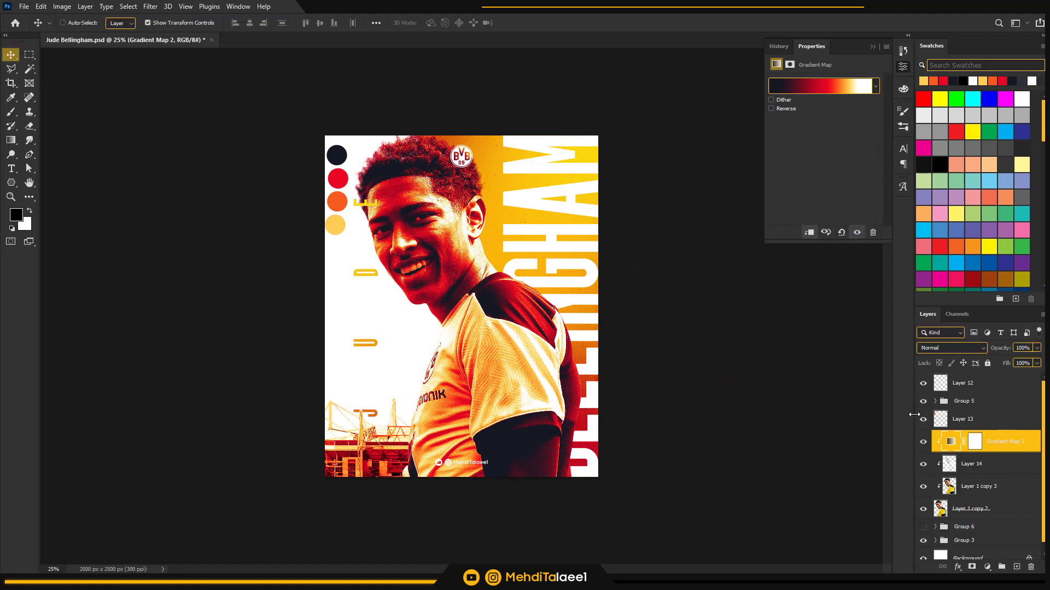
In the Gradient Map's Blending Options, split the Underlying Layer's black Blend If slider and set its inner half to 114
{"action": "right_click", "coordinate": [1029, 443]}
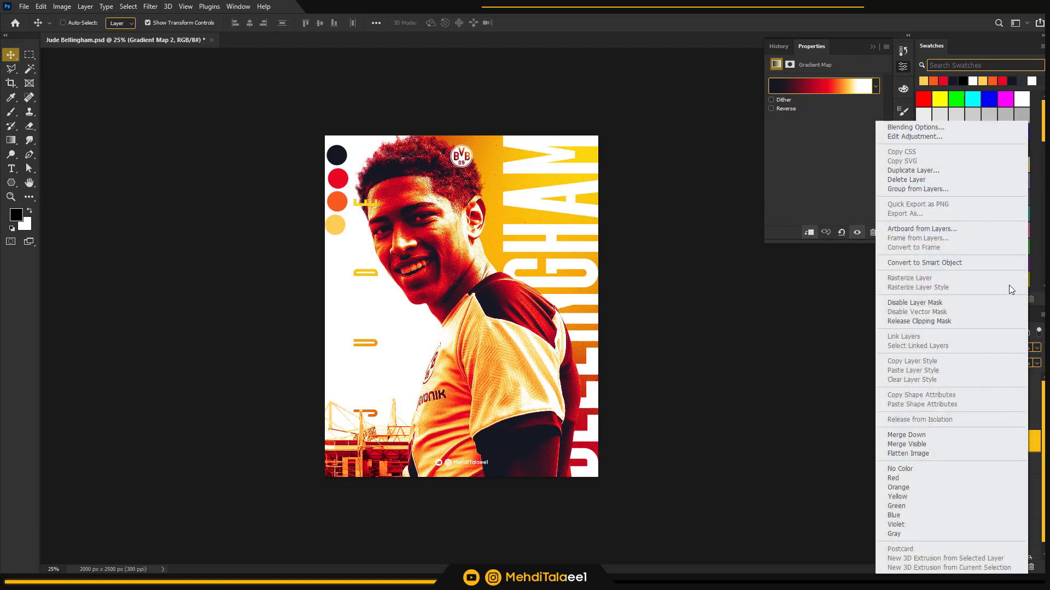
{"action": "left_click", "coordinate": [1037, 444]}
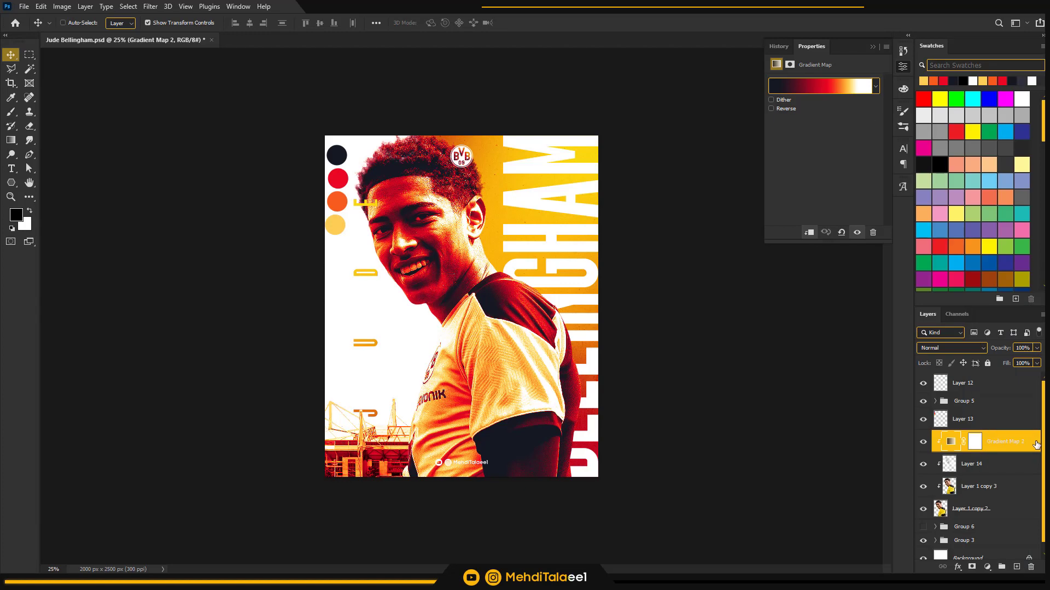
{"action": "double_click", "coordinate": [1036, 444]}
{"action": "left_click", "coordinate": [1003, 302]}
{"action": "double_click", "coordinate": [1036, 442]}
{"action": "left_click_drag", "start_coordinate": [849, 258], "coordinate": [835, 186]}
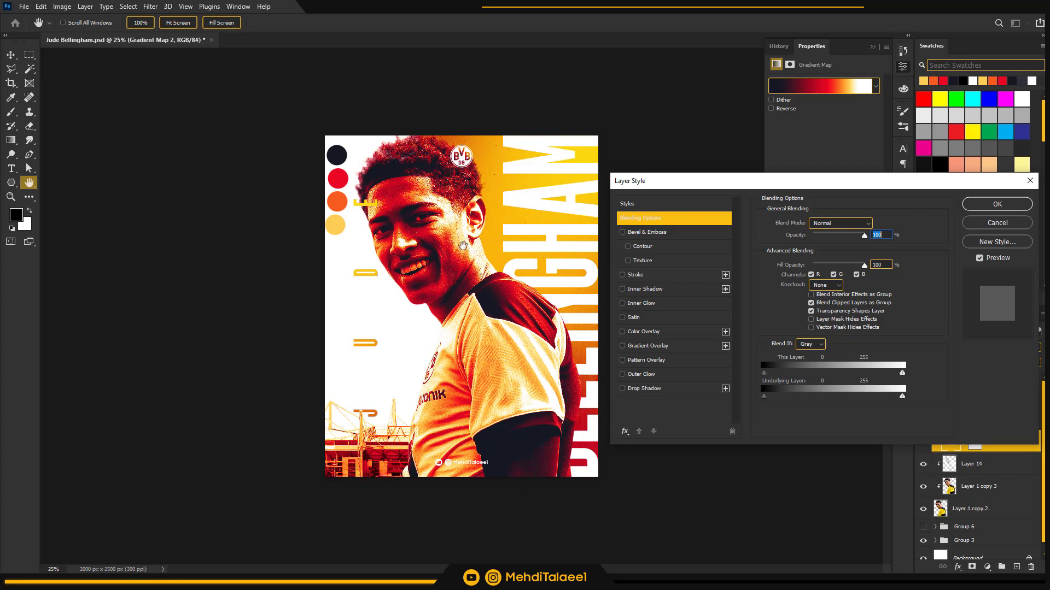
{"action": "left_click_drag", "start_coordinate": [809, 189], "coordinate": [798, 164]}
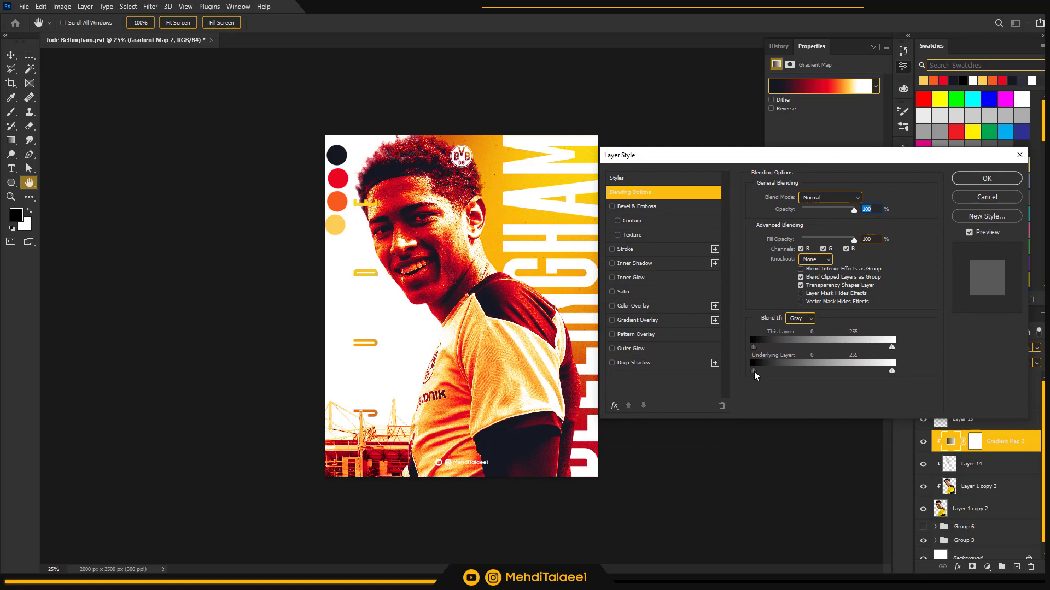
{"action": "left_click_drag", "start_coordinate": [759, 372], "coordinate": [816, 375]}
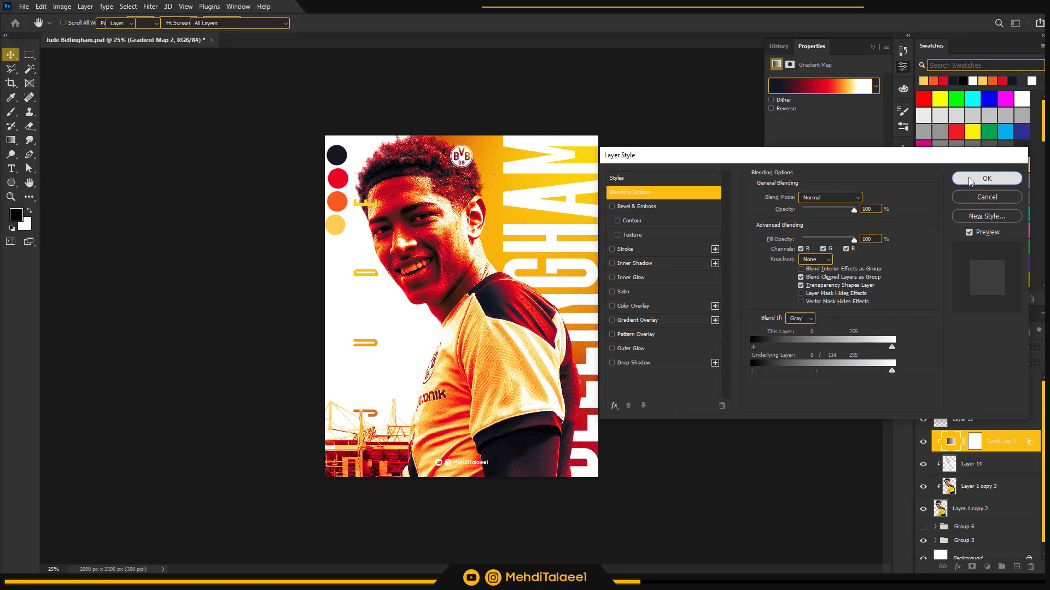
{"action": "left_click", "coordinate": [986, 178]}
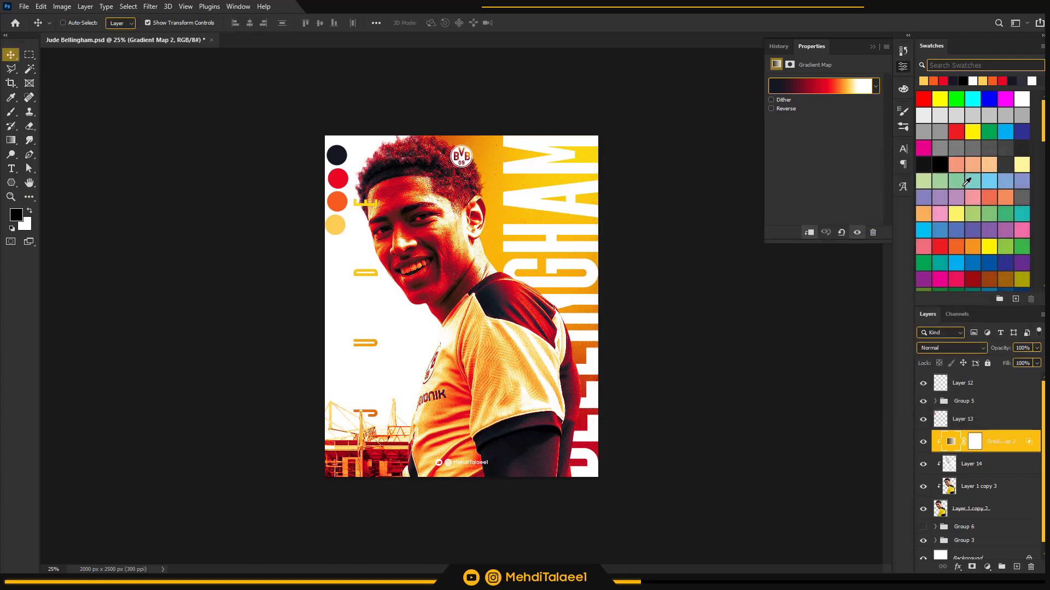
Invert the Gradient Map's layer mask to black and collapse its properties
{"action": "left_click", "coordinate": [975, 444]}
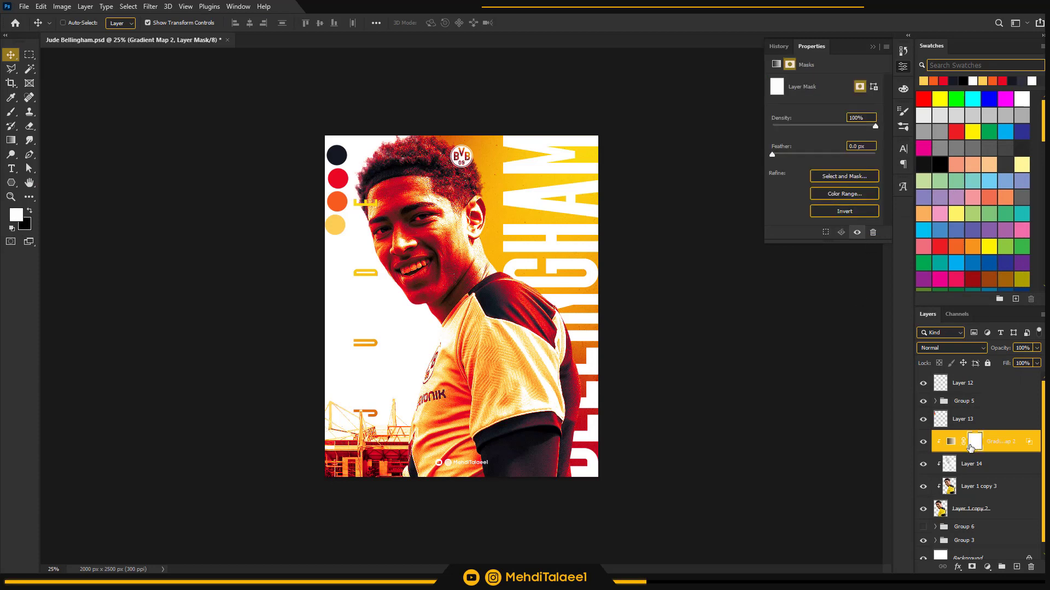
{"action": "key", "text": "ctrl+i"}
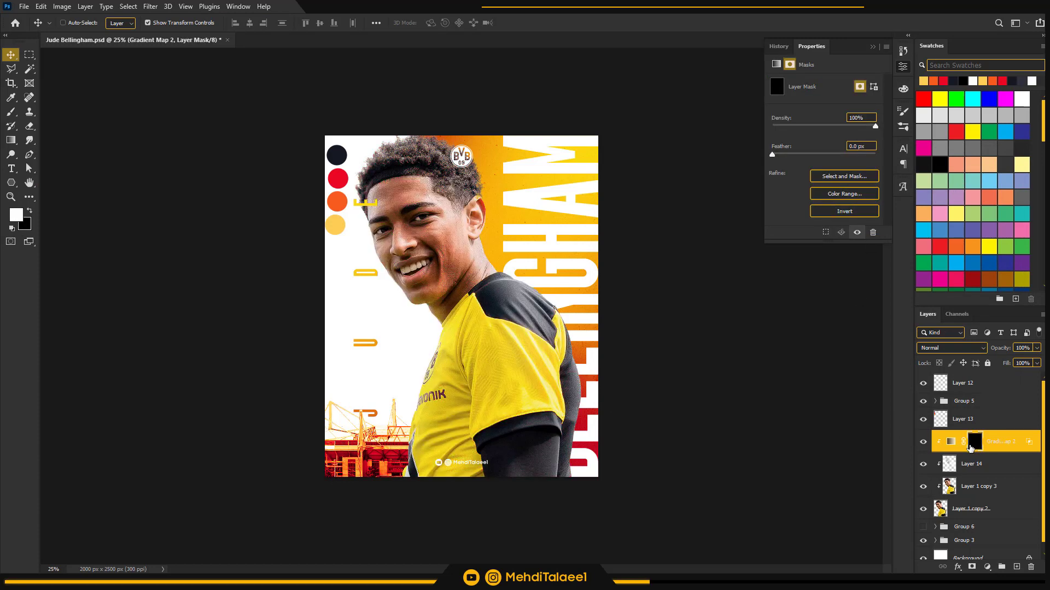
{"action": "left_click", "coordinate": [902, 70]}
Paint white on the mask over the player's neck and rear shoulder with an 800 px brush at 30% opacity
{"action": "key", "text": "z"}
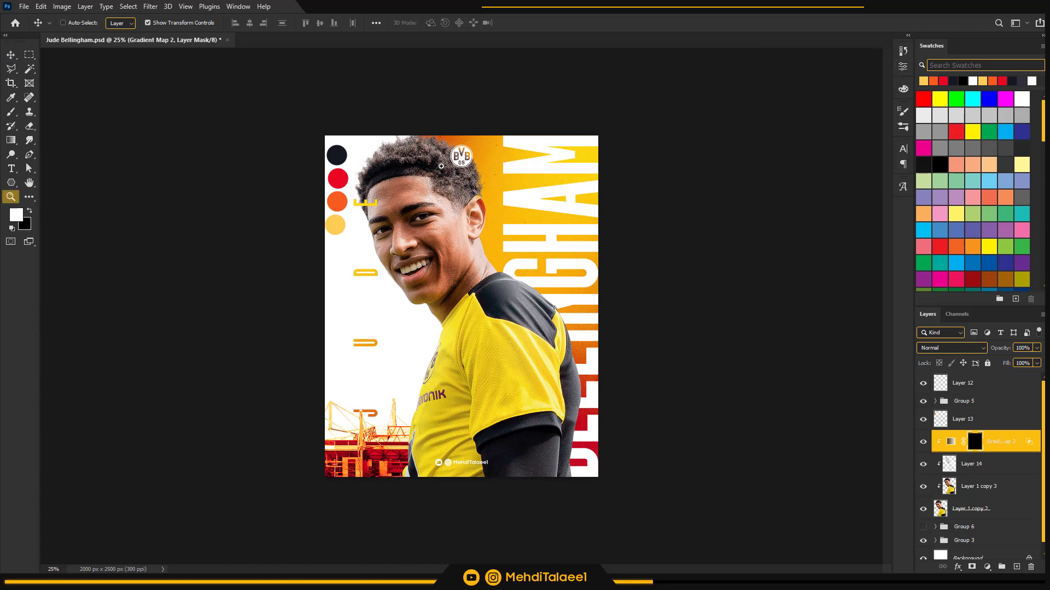
{"action": "left_click", "coordinate": [429, 164]}
{"action": "left_click", "coordinate": [429, 164]}
{"action": "left_click_drag", "start_coordinate": [439, 163], "coordinate": [417, 224]}
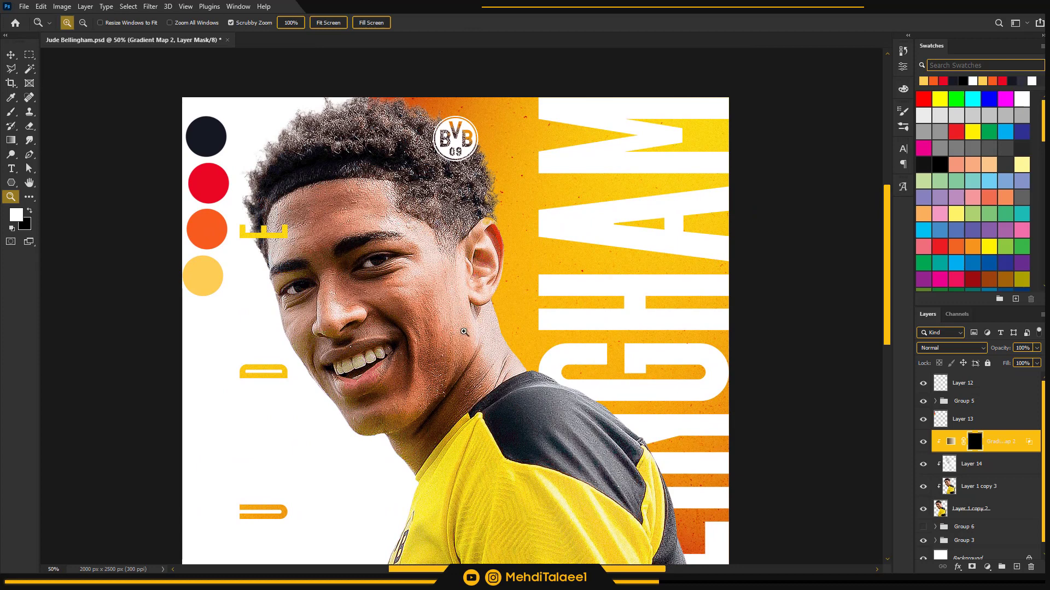
{"action": "key", "text": "b"}
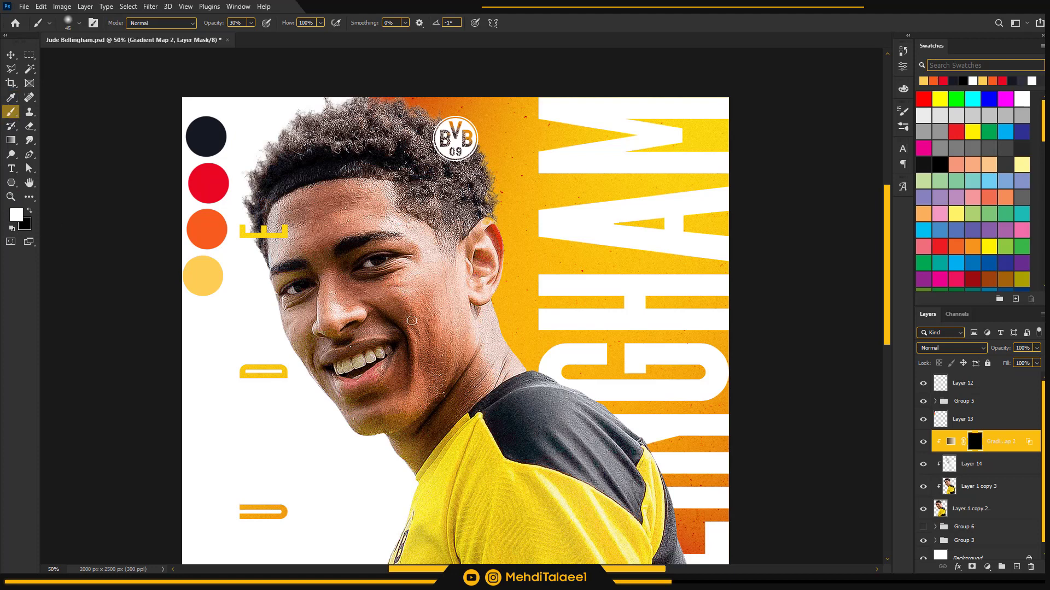
{"action": "key", "text": "bracketright"}
{"action": "key", "text": "bracketright"}
{"action": "key", "text": "bracketright"}
{"action": "key", "text": "bracketright"}
{"action": "key", "text": "bracketright"}
{"action": "key", "text": "bracketright"}
{"action": "key", "text": "bracketright"}
{"action": "key", "text": "bracketright"}
{"action": "key", "text": "bracketright"}
{"action": "key", "text": "bracketright"}
{"action": "key", "text": "bracketright"}
{"action": "key", "text": "bracketright"}
{"action": "key", "text": "bracketright"}
{"action": "key", "text": "bracketright"}
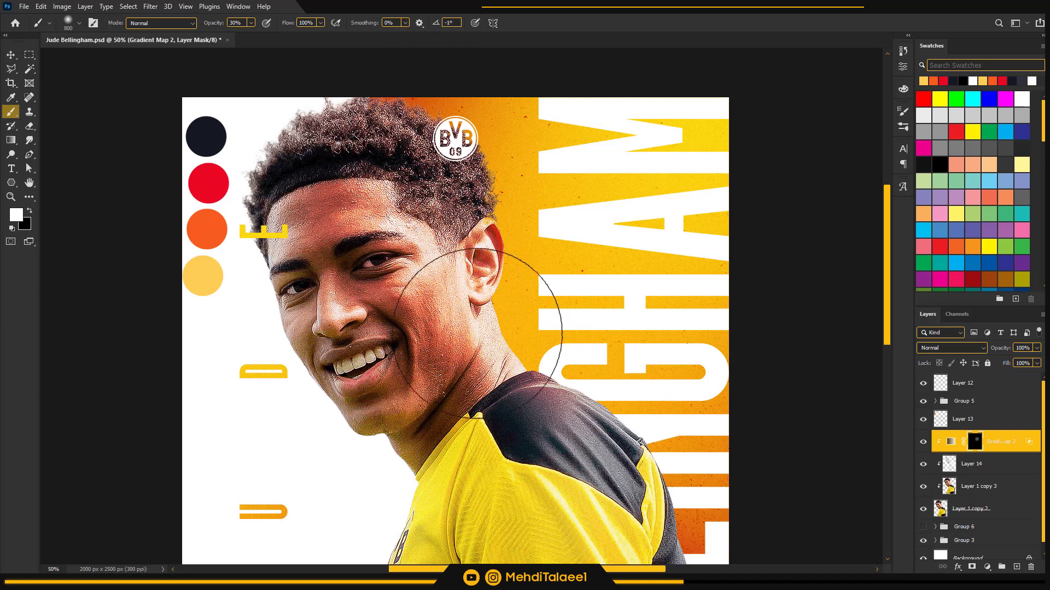
{"action": "mouse_move", "coordinate": [510, 357]}
{"action": "left_mouse_down"}
{"action": "mouse_move", "coordinate": [633, 448]}
{"action": "mouse_move", "coordinate": [606, 369]}
{"action": "mouse_move", "coordinate": [628, 399]}
{"action": "mouse_move", "coordinate": [566, 272]}
{"action": "mouse_move", "coordinate": [442, 143]}
{"action": "mouse_move", "coordinate": [581, 340]}
{"action": "left_mouse_up"}
{"action": "left_click_drag", "start_coordinate": [612, 434], "coordinate": [522, 217]}
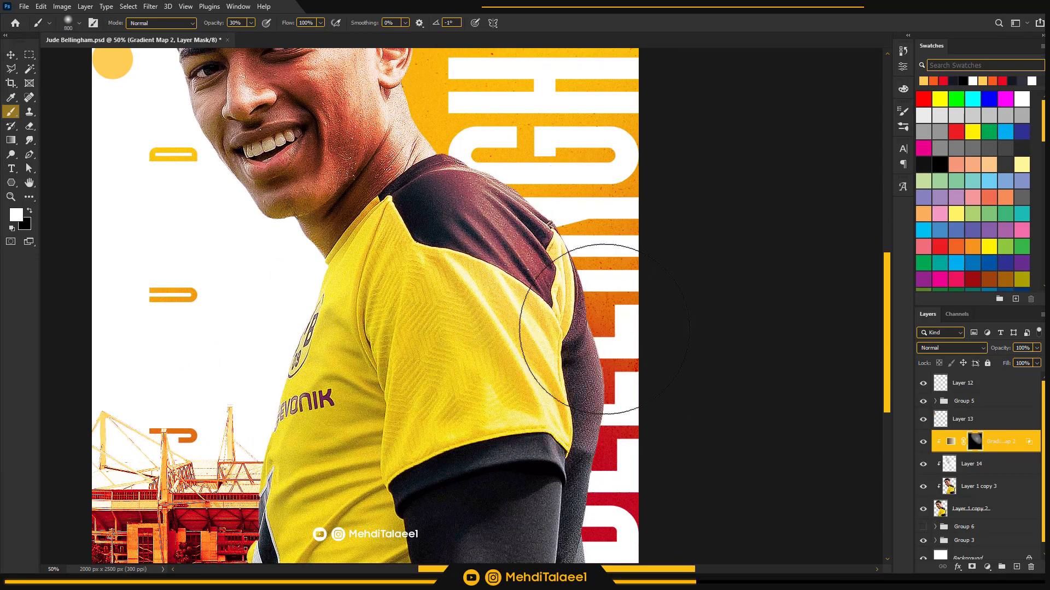
Build up the gradient map along the sleeve, upper arm and back with the same white brush on the mask
{"action": "left_click_drag", "start_coordinate": [622, 383], "coordinate": [599, 265]}
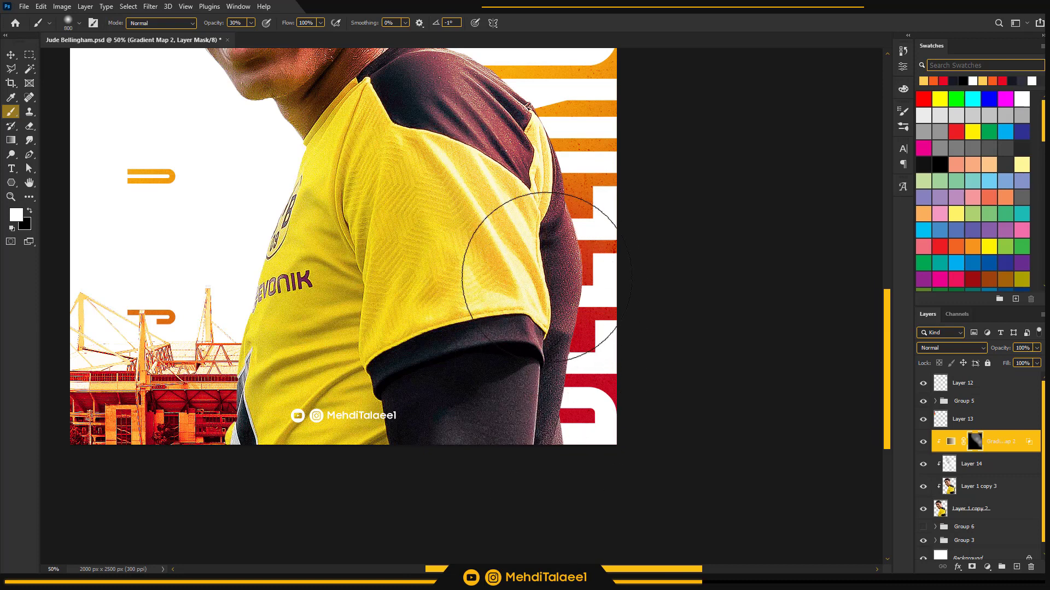
{"action": "mouse_move", "coordinate": [535, 251]}
{"action": "left_mouse_down"}
{"action": "mouse_move", "coordinate": [484, 110]}
{"action": "mouse_move", "coordinate": [521, 131]}
{"action": "mouse_move", "coordinate": [553, 188]}
{"action": "left_mouse_up"}
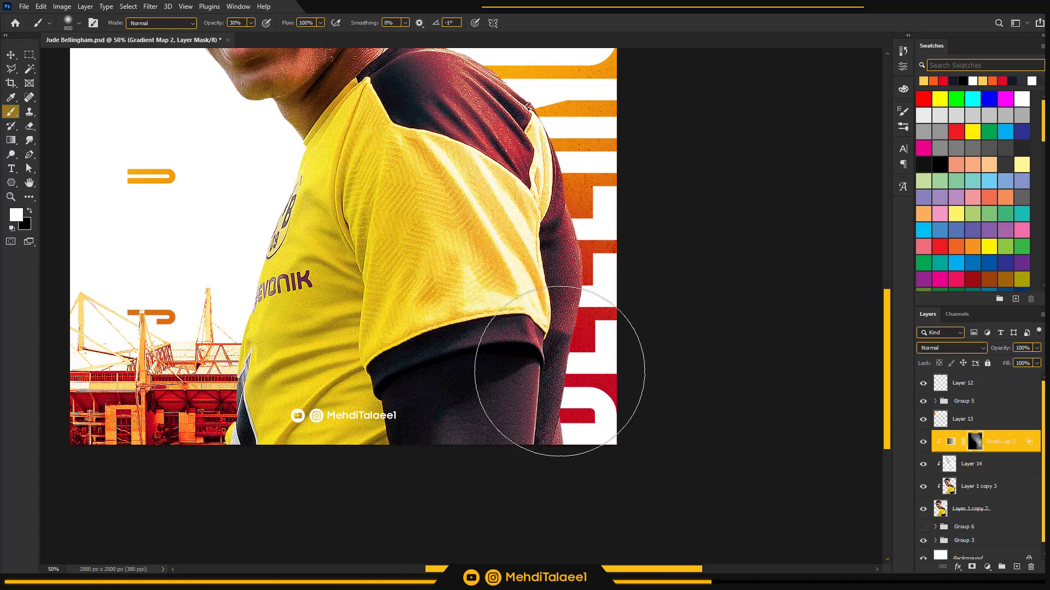
{"action": "scroll", "coordinate": [558, 328], "scroll_direction": "up", "scroll_amount": 3}
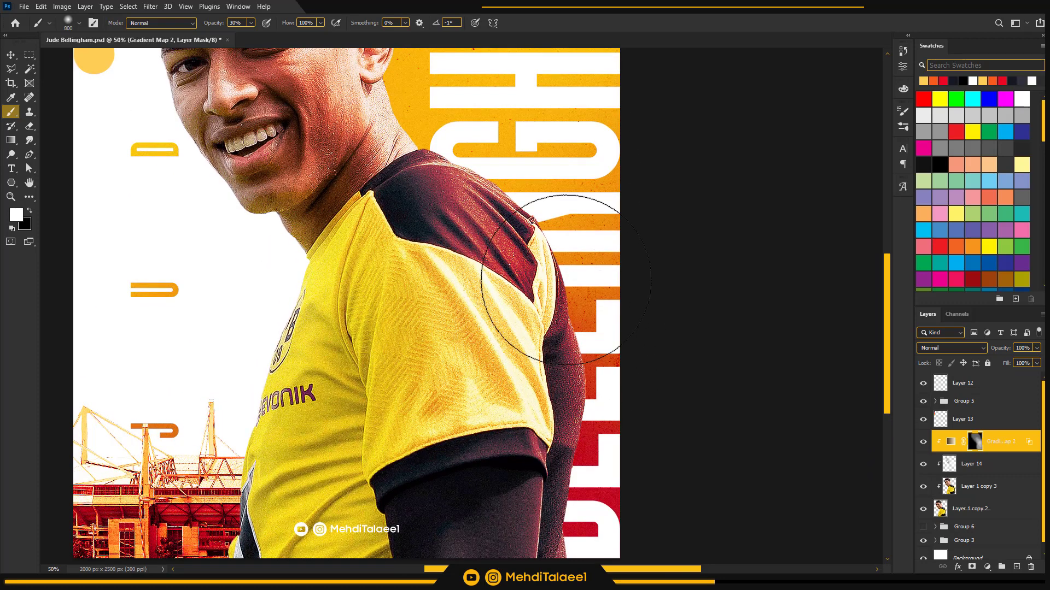
{"action": "scroll", "coordinate": [566, 268], "scroll_direction": "down", "scroll_amount": 3}
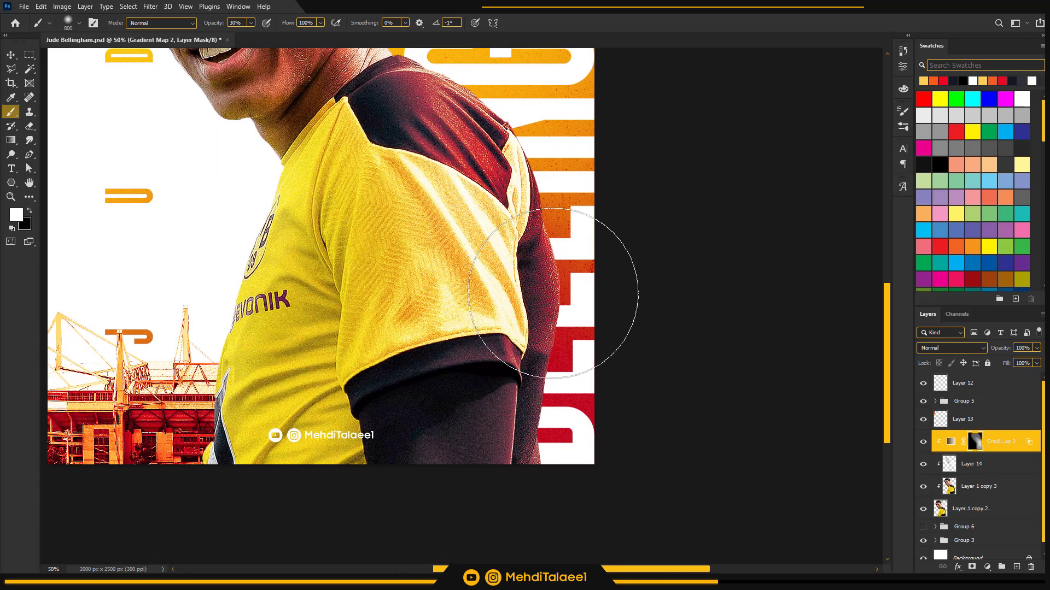
Reduce the brush to 250 px and paint more white on the mask along the back edge and dark shoulder panel
{"action": "key", "text": "bracketleft"}
{"action": "key", "text": "bracketleft"}
{"action": "key", "text": "bracketleft"}
{"action": "key", "text": "bracketleft"}
{"action": "key", "text": "bracketleft"}
{"action": "key", "text": "bracketleft"}
{"action": "key", "text": "bracketleft"}
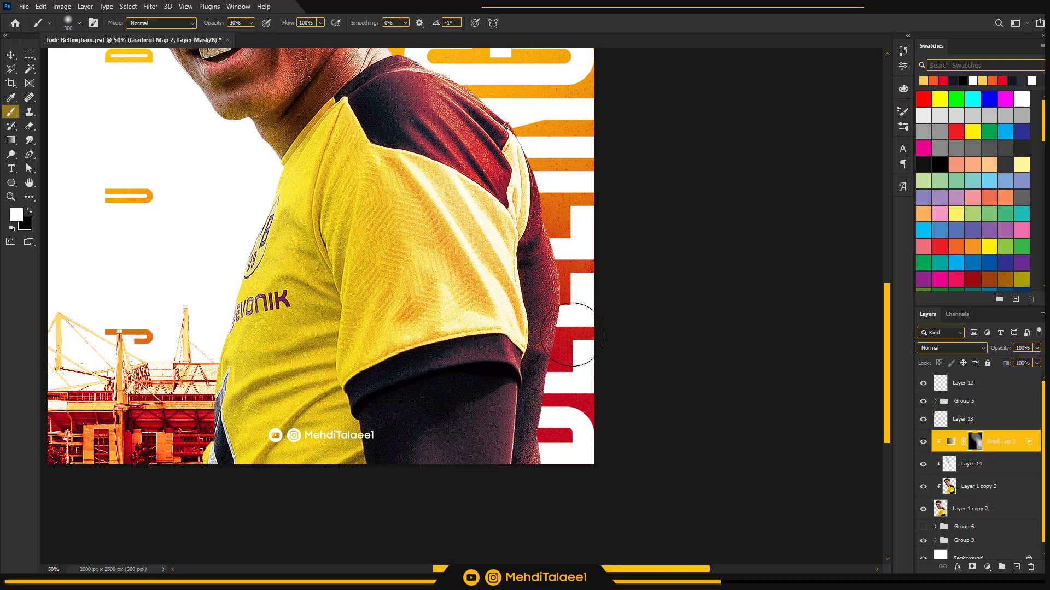
{"action": "key", "text": "bracketleft"}
{"action": "scroll", "coordinate": [445, 457], "scroll_direction": "up", "scroll_amount": 5}
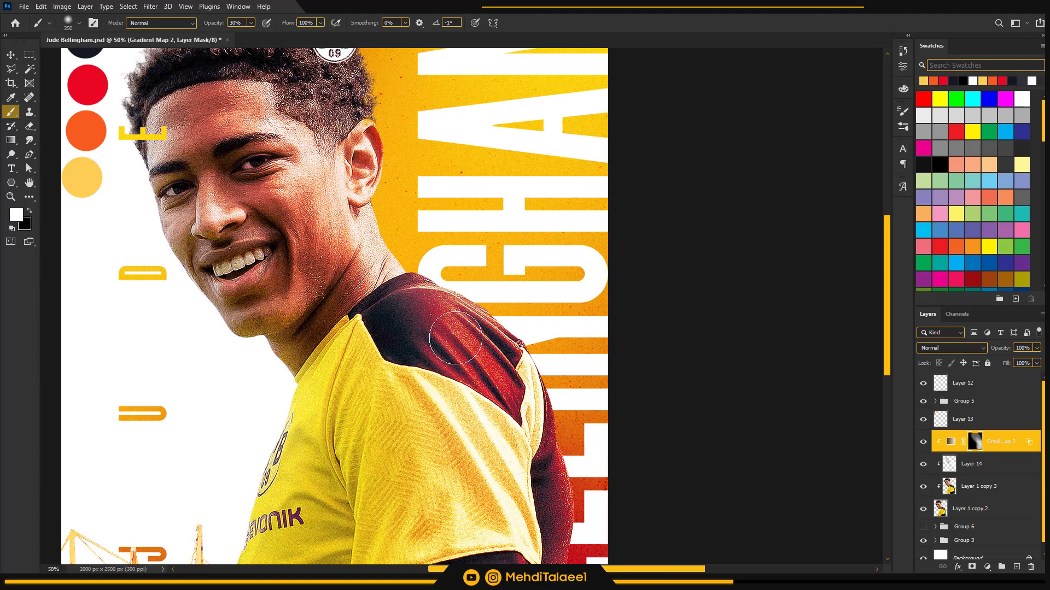
Enlarge the brush to 500 px and strengthen the gradient map over the shoulder and back of the shirt
{"action": "key", "text": "bracketright"}
{"action": "key", "text": "bracketright"}
{"action": "key", "text": "bracketright"}
{"action": "key", "text": "bracketright"}
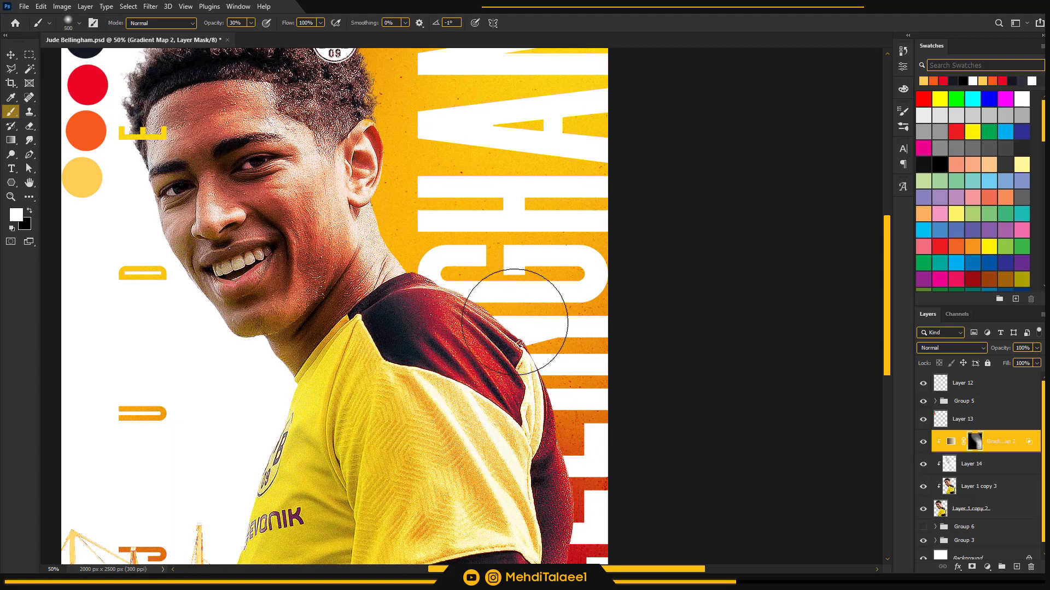
{"action": "scroll", "coordinate": [541, 339], "scroll_direction": "down", "scroll_amount": 5}
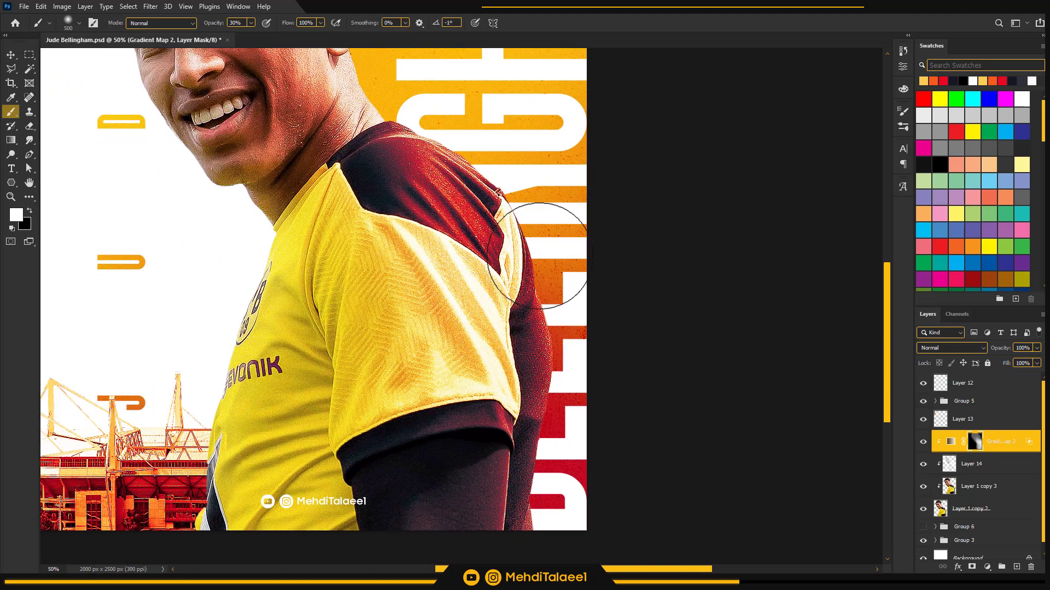
{"action": "scroll", "coordinate": [438, 300], "scroll_direction": "up", "scroll_amount": 5}
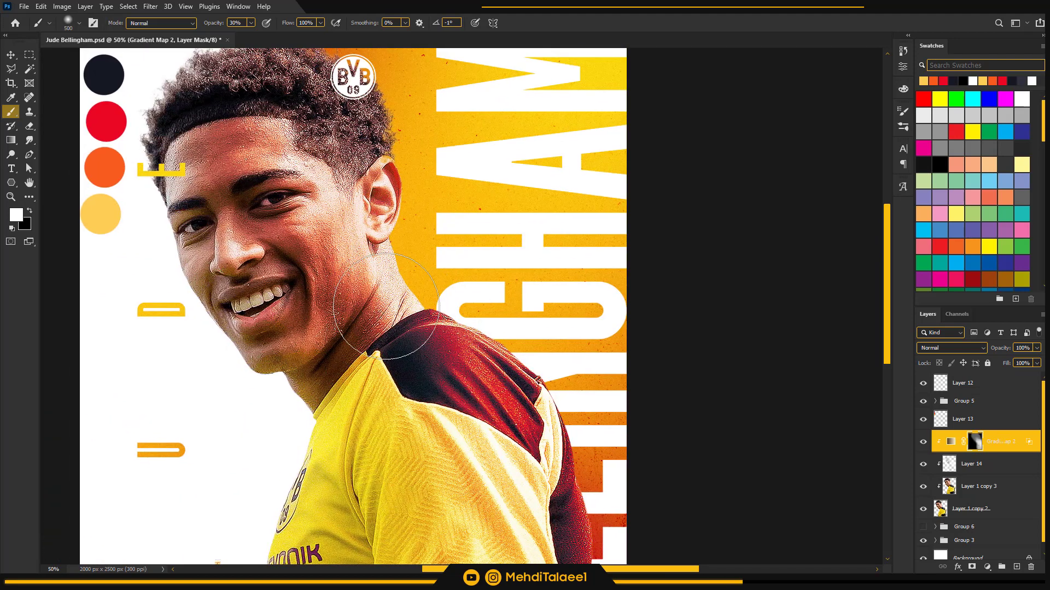
Paint white on the mask over the player's neck, cheek, ear, forehead and hair with the 500 px brush
{"action": "mouse_move", "coordinate": [375, 287]}
{"action": "left_mouse_down"}
{"action": "mouse_move", "coordinate": [393, 245]}
{"action": "mouse_move", "coordinate": [349, 258]}
{"action": "mouse_move", "coordinate": [360, 261]}
{"action": "mouse_move", "coordinate": [344, 288]}
{"action": "mouse_move", "coordinate": [341, 223]}
{"action": "mouse_move", "coordinate": [298, 217]}
{"action": "left_mouse_up"}
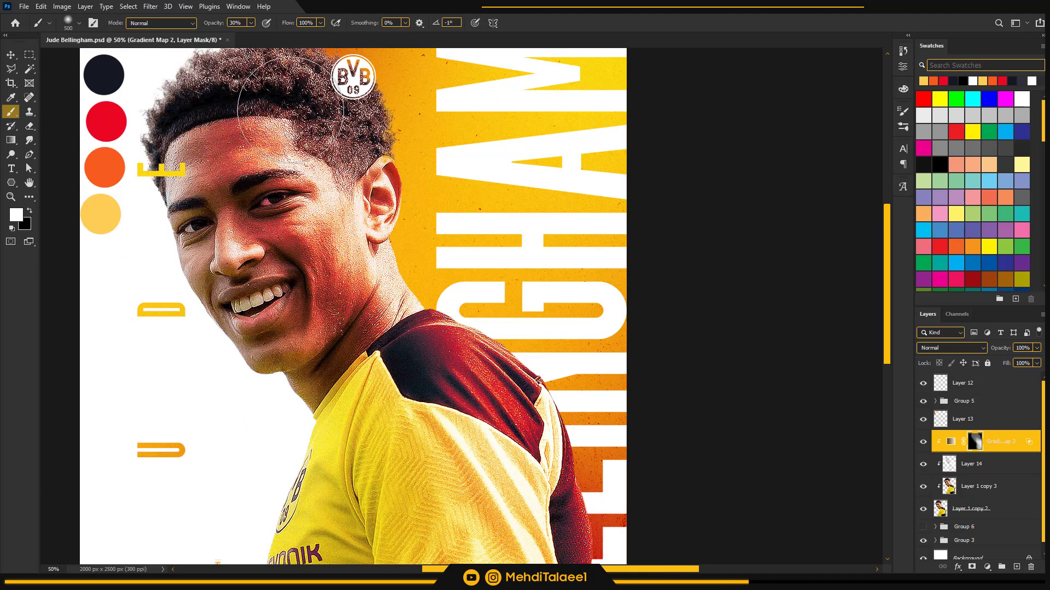
{"action": "left_click_drag", "start_coordinate": [312, 136], "coordinate": [332, 262]}
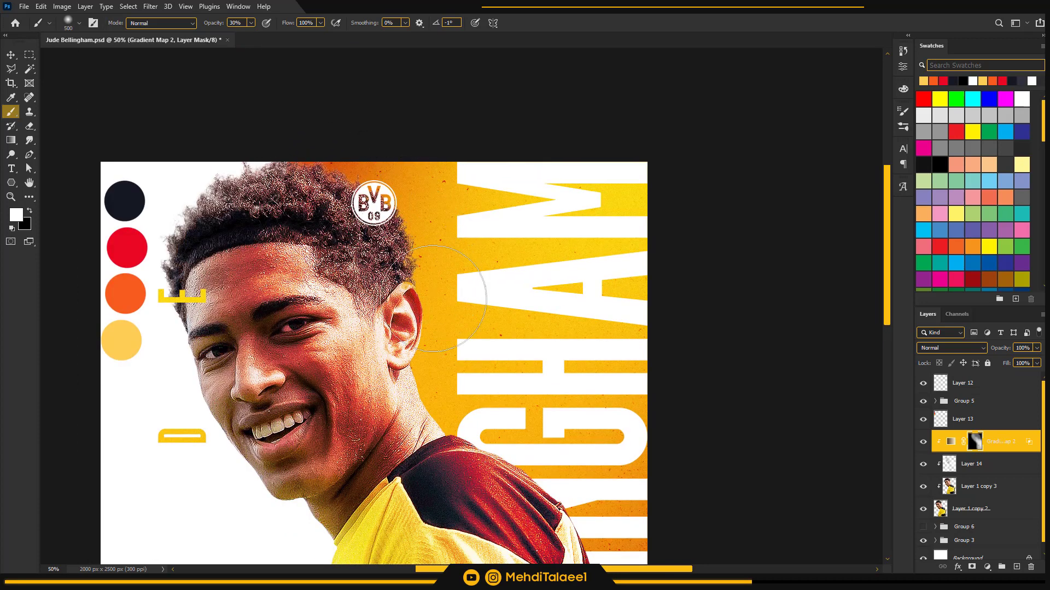
{"action": "left_click_drag", "start_coordinate": [409, 392], "coordinate": [396, 279]}
{"action": "left_click_drag", "start_coordinate": [330, 294], "coordinate": [377, 354]}
Paint black on the gradient map's mask over the player's forehead with a 250 px brush at 10% opacity
{"action": "key", "text": "x"}
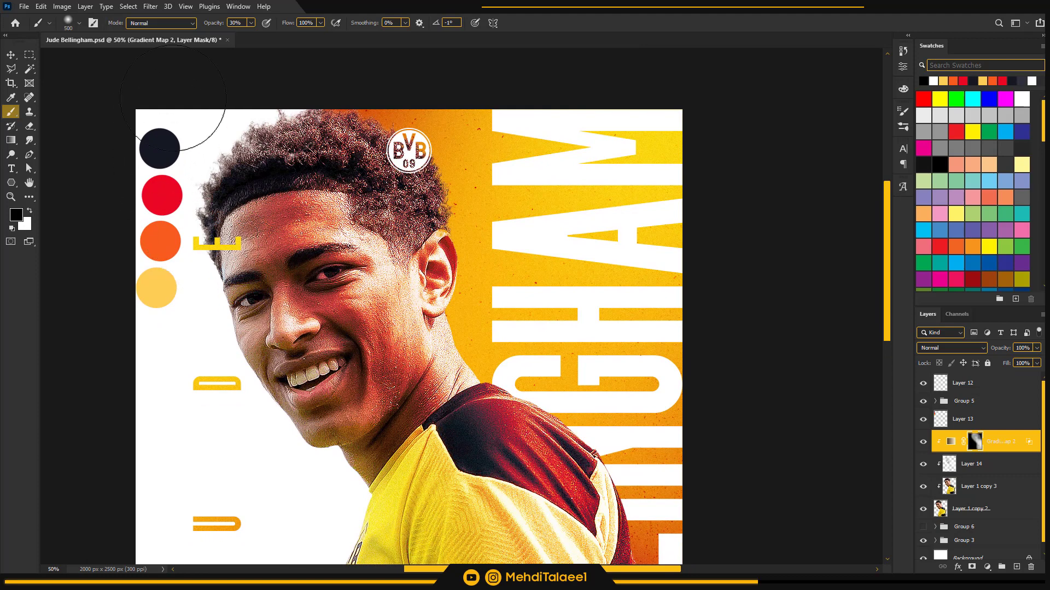
{"action": "key", "text": "1"}
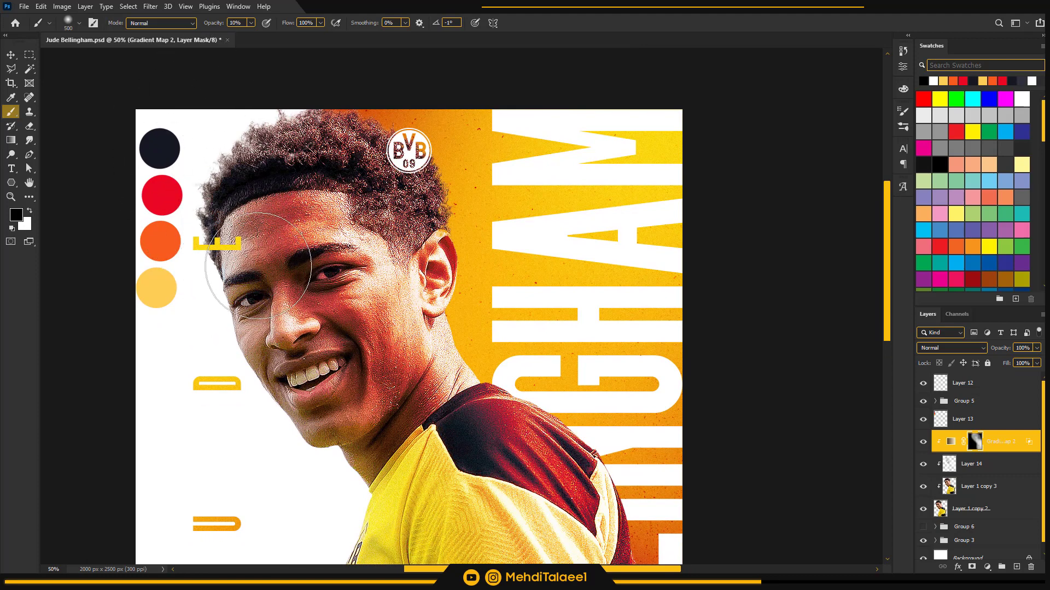
{"action": "key", "text": "bracketleft"}
{"action": "key", "text": "bracketleft"}
{"action": "key", "text": "bracketleft"}
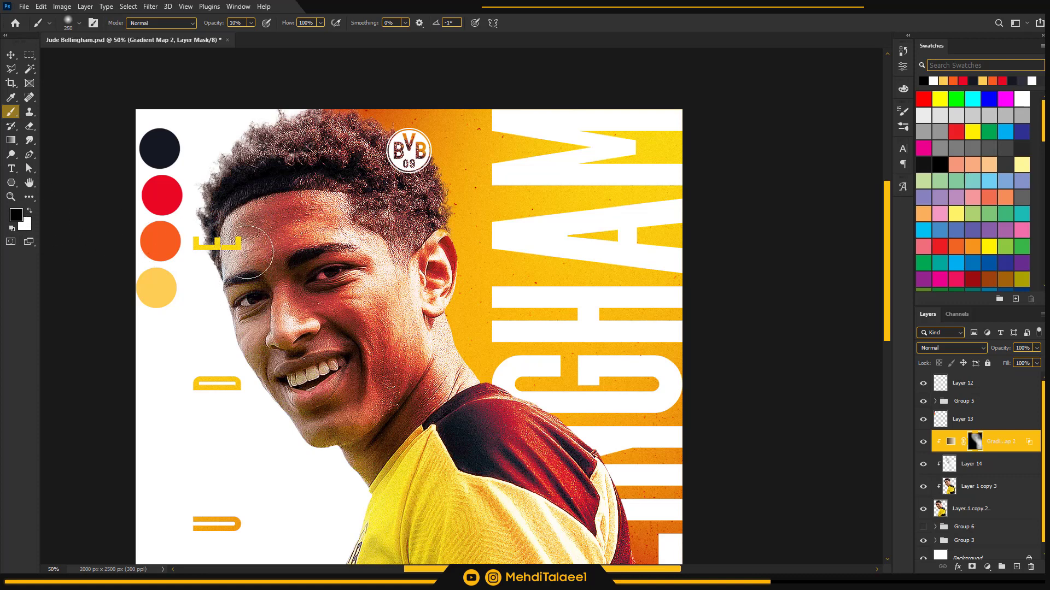
Soften the gradient map around the eye and chin by painting black on the mask with brushes from 175 down to 100 px
{"action": "key", "text": "bracketright"}
{"action": "key", "text": "bracketright"}
{"action": "key", "text": "bracketright"}
{"action": "key", "text": "bracketleft"}
{"action": "key", "text": "bracketleft"}
{"action": "key", "text": "bracketleft"}
{"action": "key", "text": "bracketleft"}
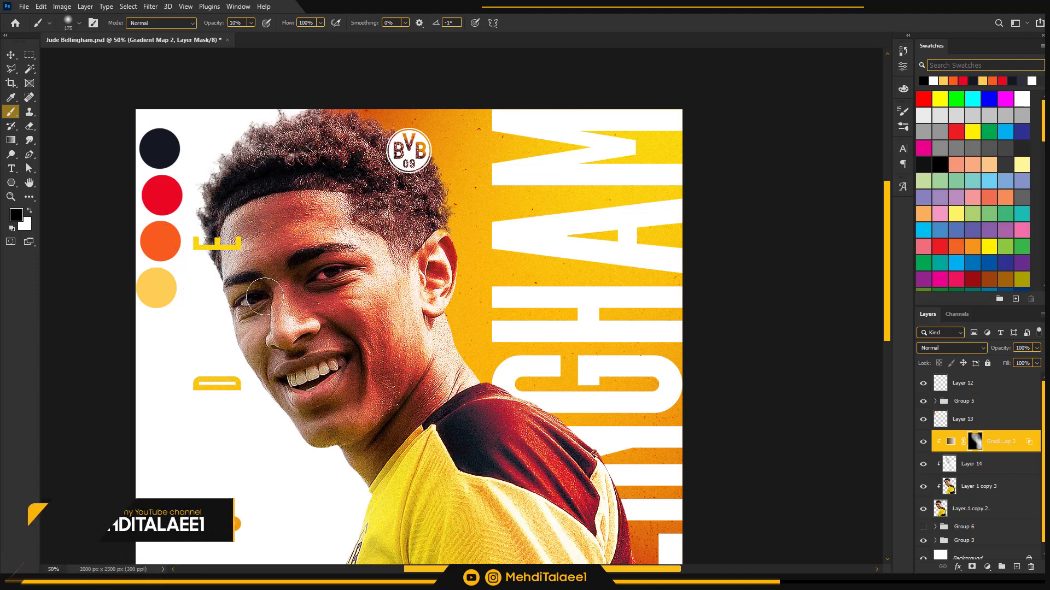
{"action": "key", "text": "bracketleft"}
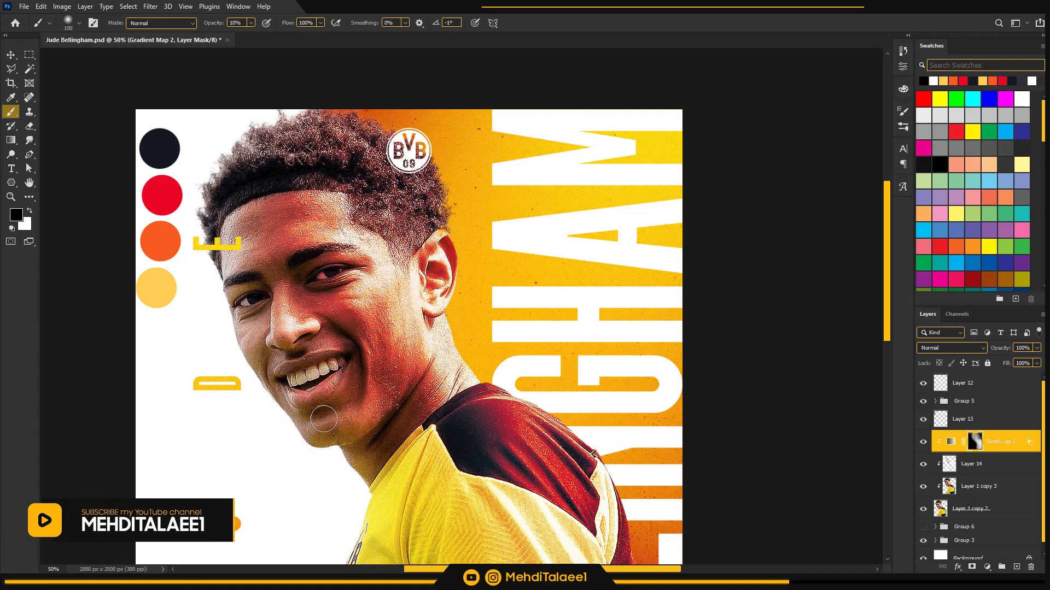
{"action": "key", "text": "bracketright"}
{"action": "key", "text": "bracketright"}
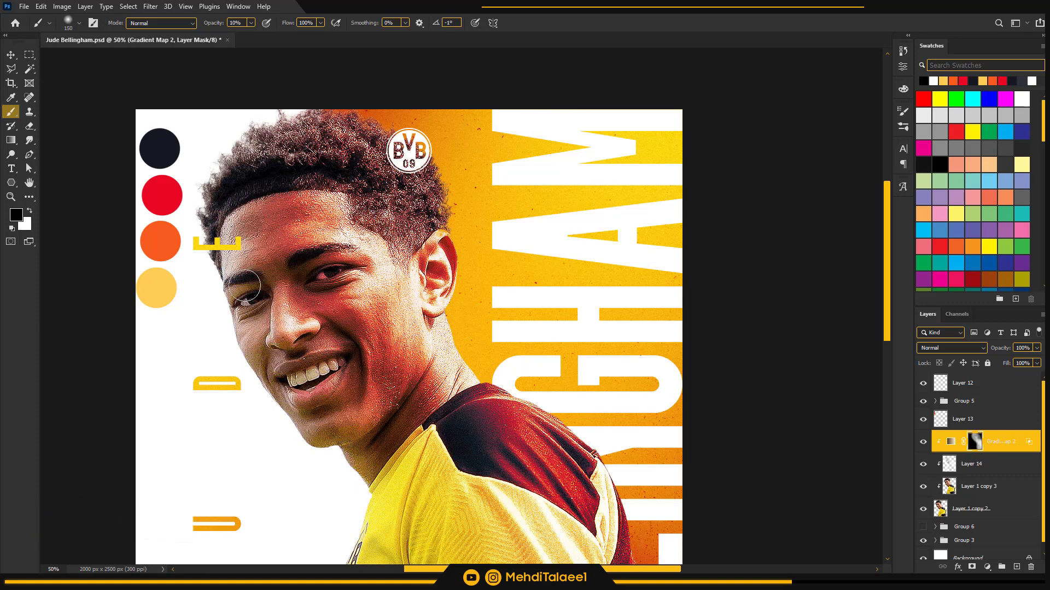
Paint white on the mask along the player's jaw and neck with a 100 px brush at 10% opacity
{"action": "left_click", "coordinate": [30, 211]}
{"action": "key", "text": "bracketright"}
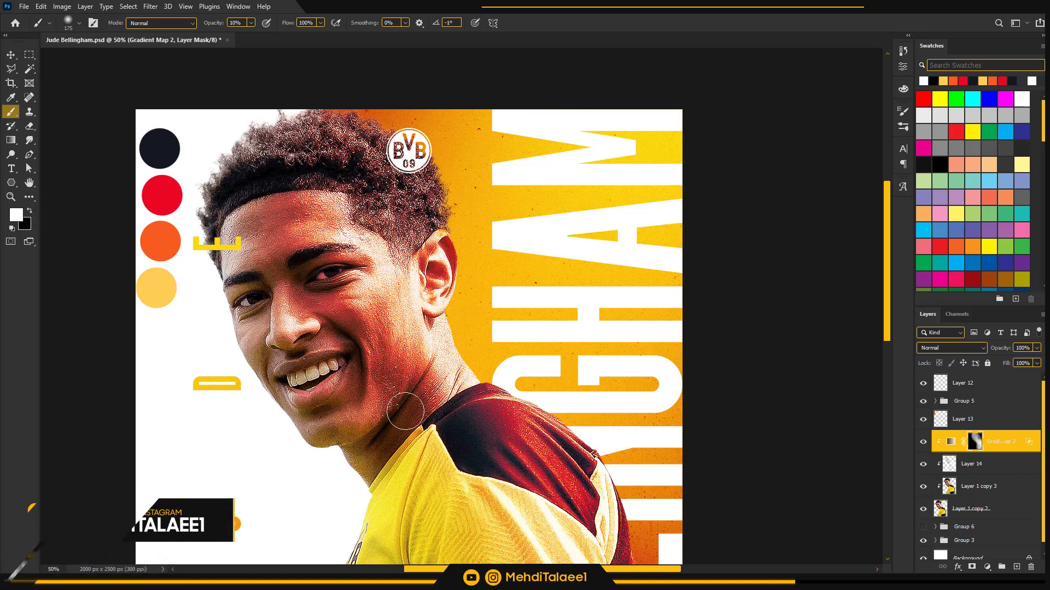
{"action": "key", "text": "bracketleft"}
{"action": "key", "text": "bracketleft"}
{"action": "mouse_move", "coordinate": [356, 431]}
{"action": "left_mouse_down"}
{"action": "mouse_move", "coordinate": [392, 398]}
{"action": "mouse_move", "coordinate": [374, 415]}
{"action": "mouse_move", "coordinate": [421, 411]}
{"action": "left_mouse_up"}
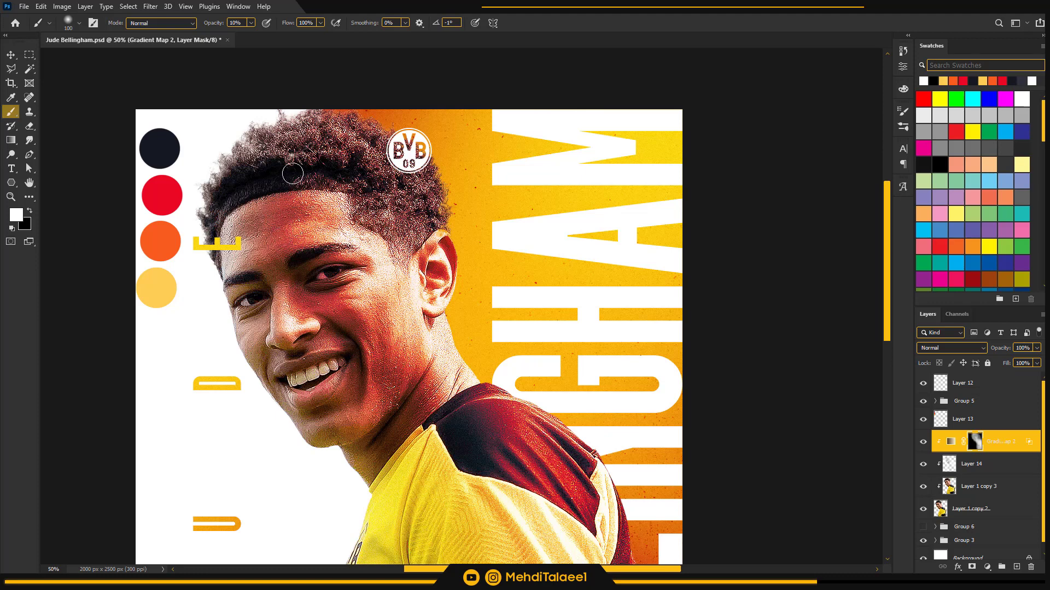
Enlarge the brush to 200 px and paint white on the mask from the shoulder up over the neck and face
{"action": "key", "text": "bracketright"}
{"action": "key", "text": "bracketright"}
{"action": "key", "text": "bracketright"}
{"action": "key", "text": "bracketright"}
{"action": "left_click_drag", "start_coordinate": [476, 391], "coordinate": [391, 244]}
Hide Layer 13 with the four reference colour circles
{"action": "left_click", "coordinate": [475, 351], "text": "ctrl+alt"}
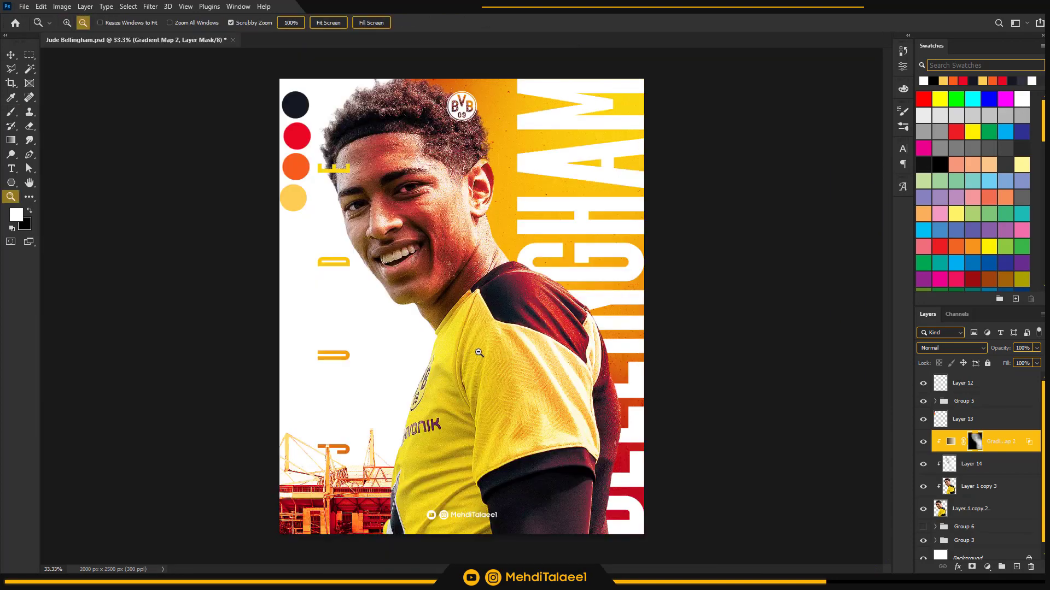
{"action": "left_click", "coordinate": [487, 328], "text": "ctrl+alt"}
{"action": "left_click", "coordinate": [489, 323], "text": "ctrl+alt"}
{"action": "left_click", "coordinate": [486, 296], "text": "ctrl"}
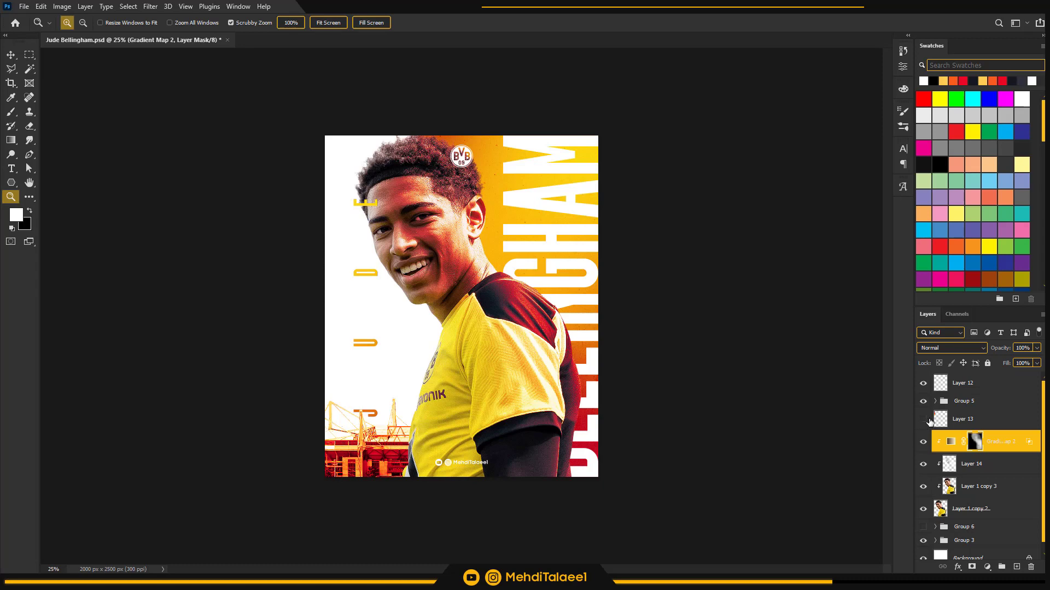
{"action": "key", "text": "ctrl+plus"}
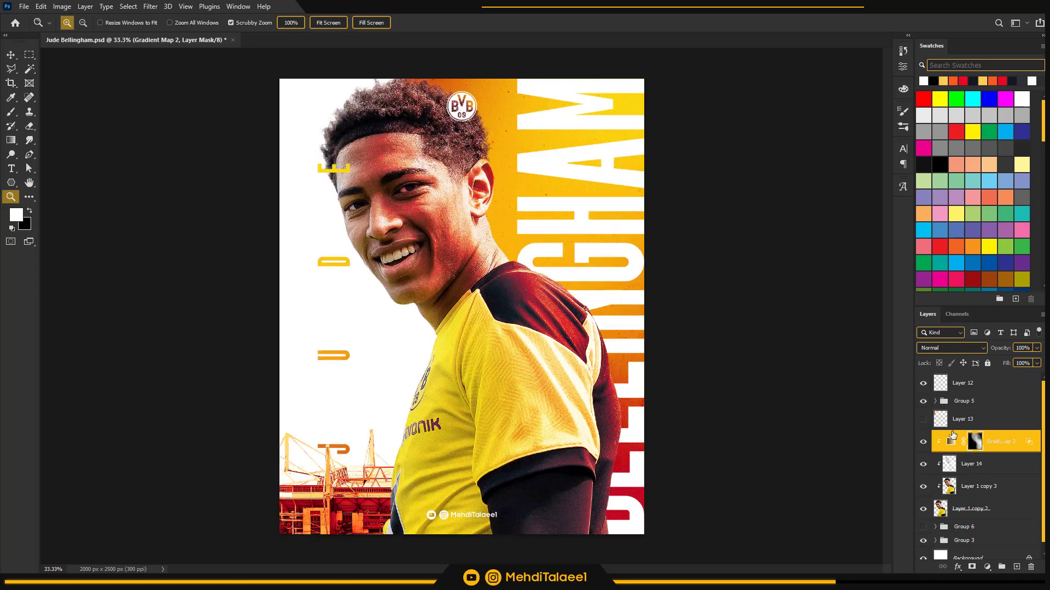
Group the player cutout with its three clipped layers and toggle the new group's visibility to compare it with Group 6
{"action": "left_click", "coordinate": [971, 513], "text": "shift"}
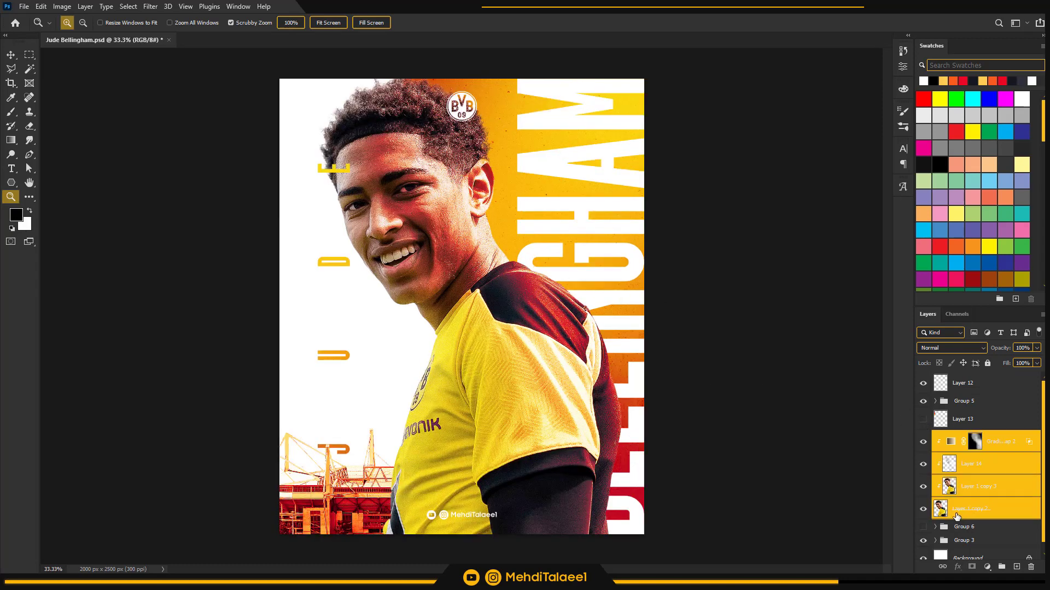
{"action": "key", "text": "ctrl+g"}
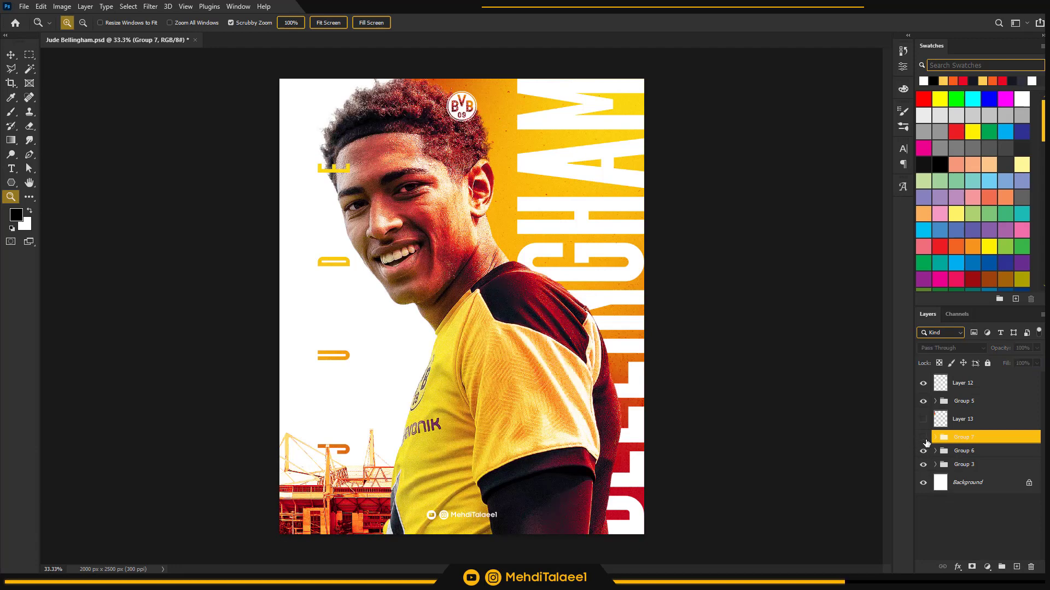
{"action": "left_click", "coordinate": [924, 438]}
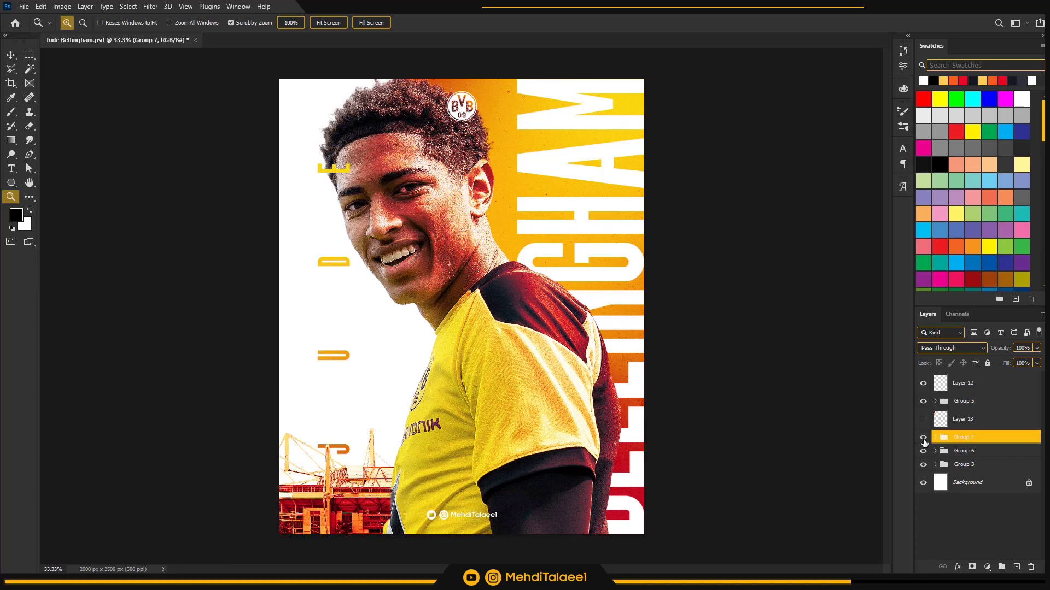
{"action": "left_click", "coordinate": [923, 439]}
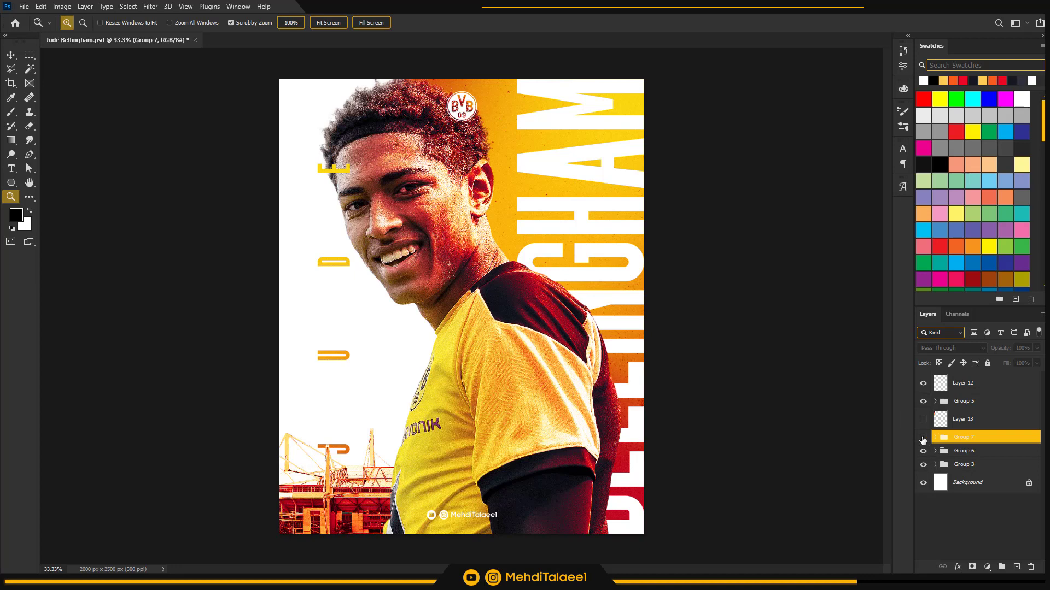
{"action": "left_click", "coordinate": [923, 438]}
Expand Group 7, select the Soft Light Layer 14 and paint black shadows on the player with a 400 px brush
{"action": "left_click", "coordinate": [935, 437]}
{"action": "left_click", "coordinate": [982, 484]}
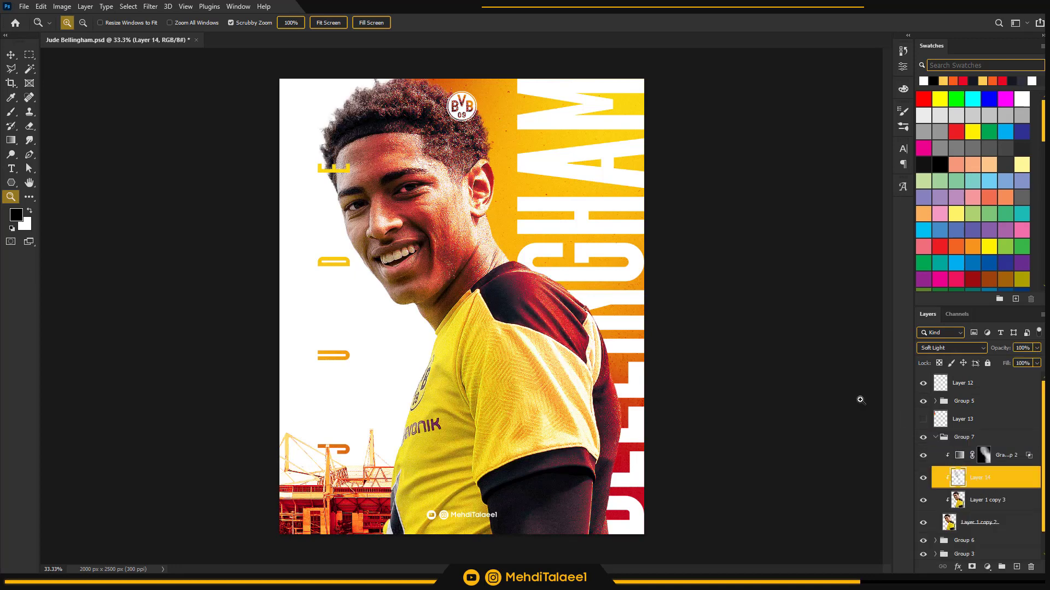
{"action": "left_click", "coordinate": [478, 246]}
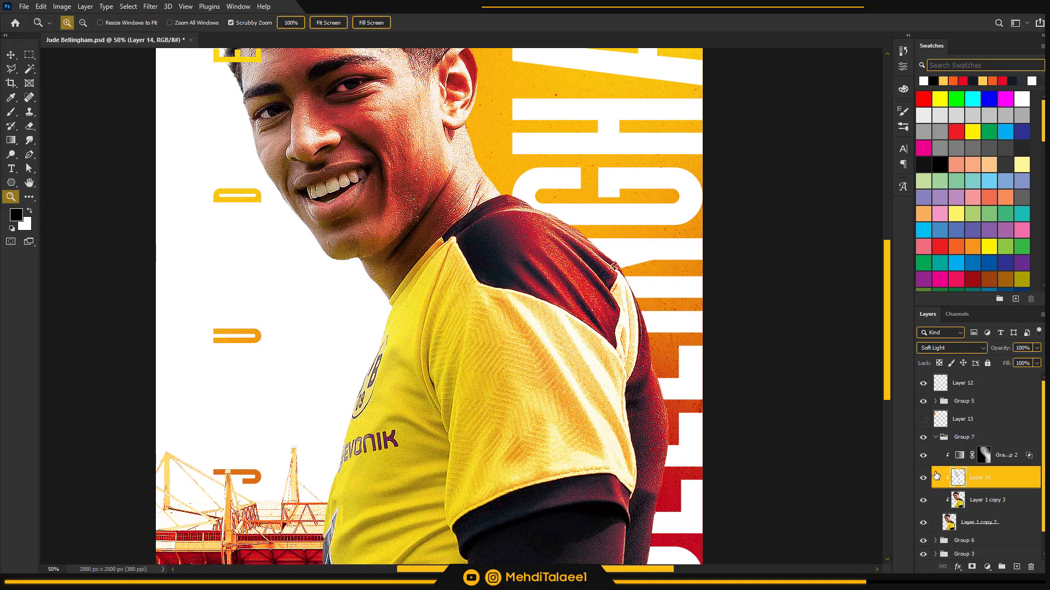
{"action": "left_click", "coordinate": [484, 333], "text": "alt"}
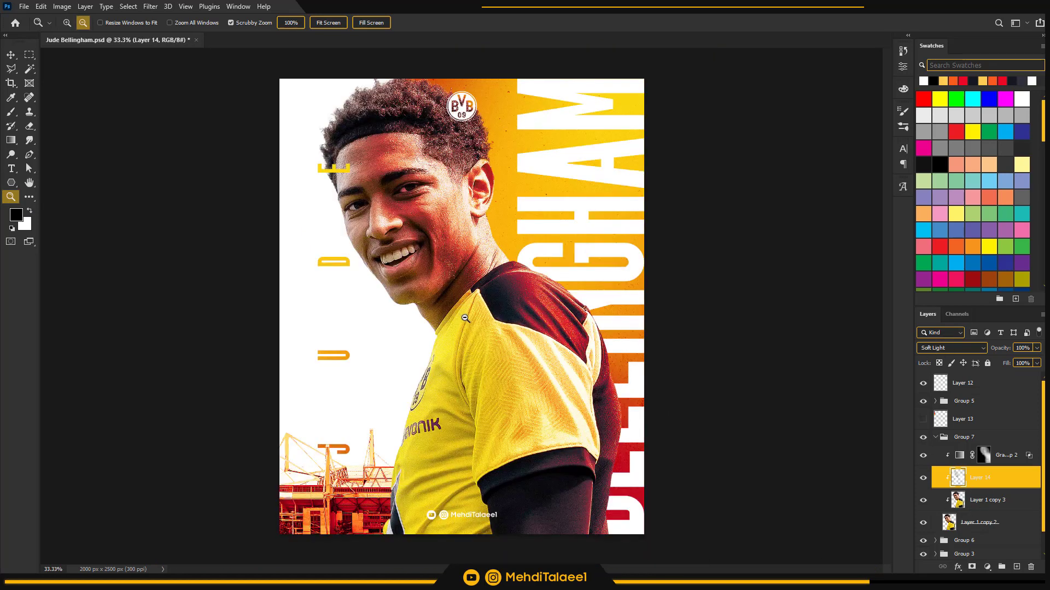
{"action": "left_click", "coordinate": [483, 358], "text": "alt"}
{"action": "key", "text": "b"}
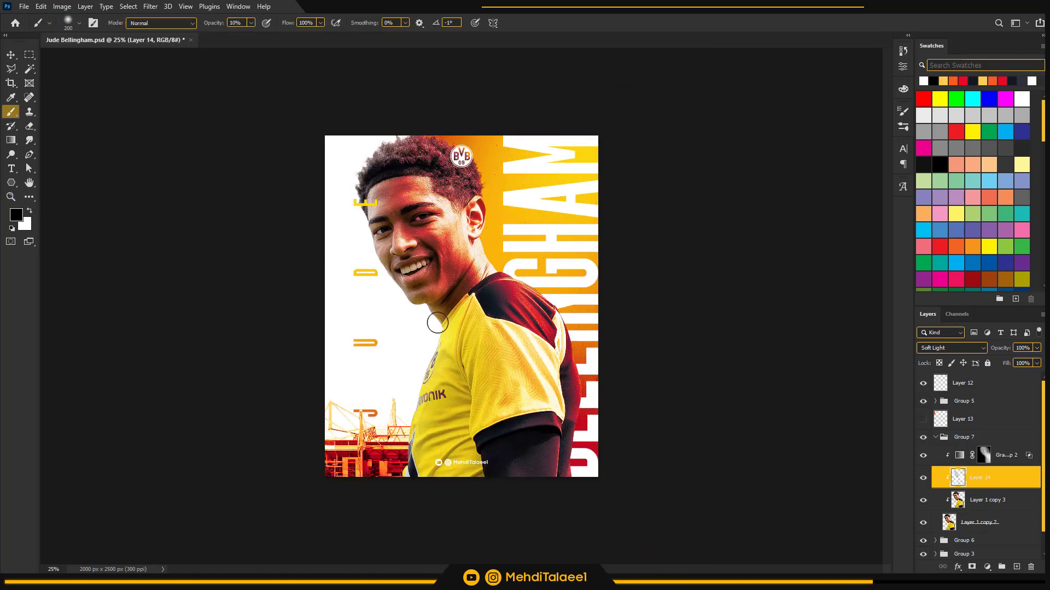
{"action": "key", "text": "bracketright"}
{"action": "key", "text": "bracketright"}
{"action": "key", "text": "bracketright"}
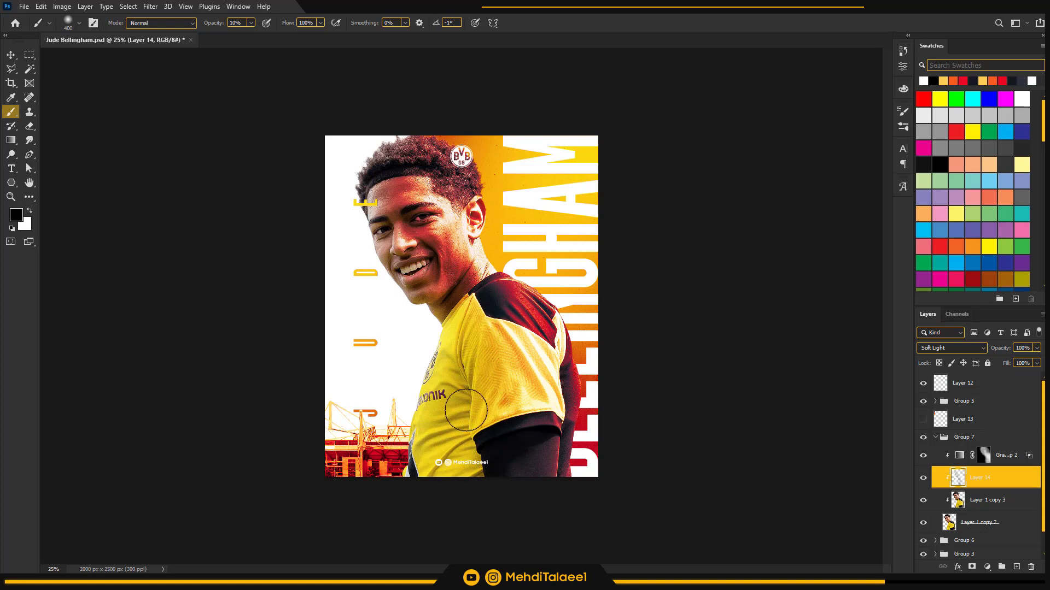
Paint white highlights on Layer 14 around the player's hair edge with 300 and 400 px brushes at 10% opacity
{"action": "left_click", "coordinate": [30, 212]}
{"action": "key", "text": "bracketleft"}
{"action": "key", "text": "bracketleft"}
{"action": "key", "text": "bracketleft"}
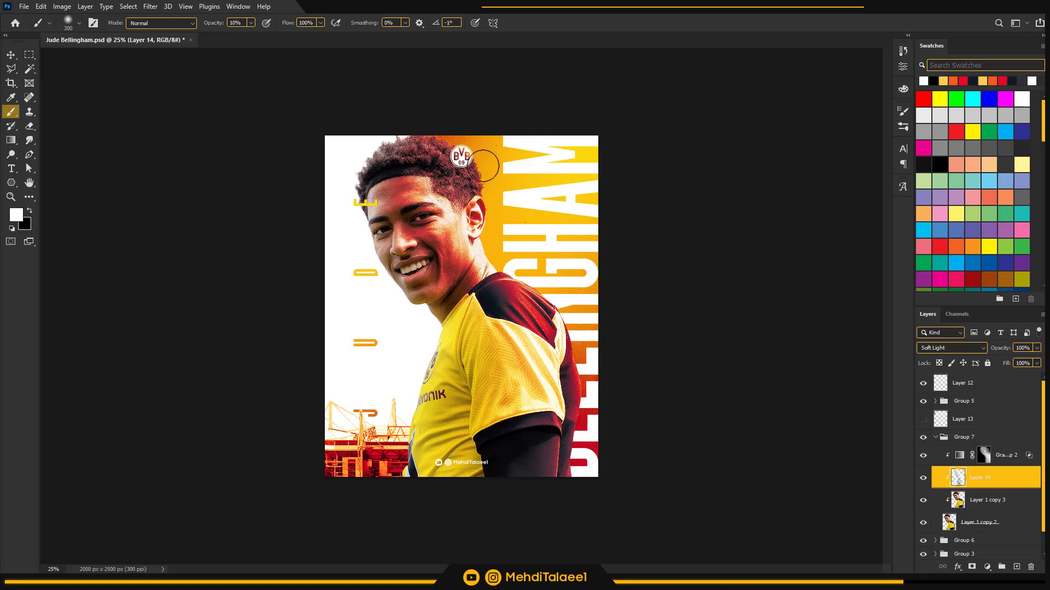
{"action": "key", "text": "bracketright"}
{"action": "key", "text": "bracketright"}
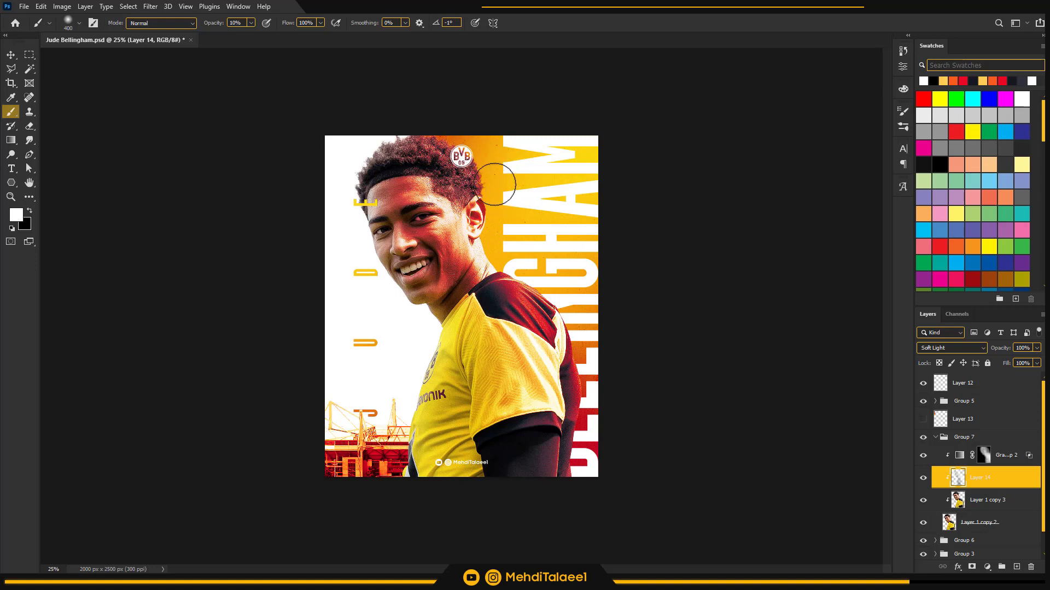
Paint black shadows on Layer 14 over the player's brow and forehead with a smaller brush
{"action": "key", "text": "bracketleft"}
{"action": "key", "text": "bracketleft"}
{"action": "key", "text": "bracketleft"}
{"action": "key", "text": "x"}
{"action": "key", "text": "bracketright"}
{"action": "key", "text": "bracketright"}
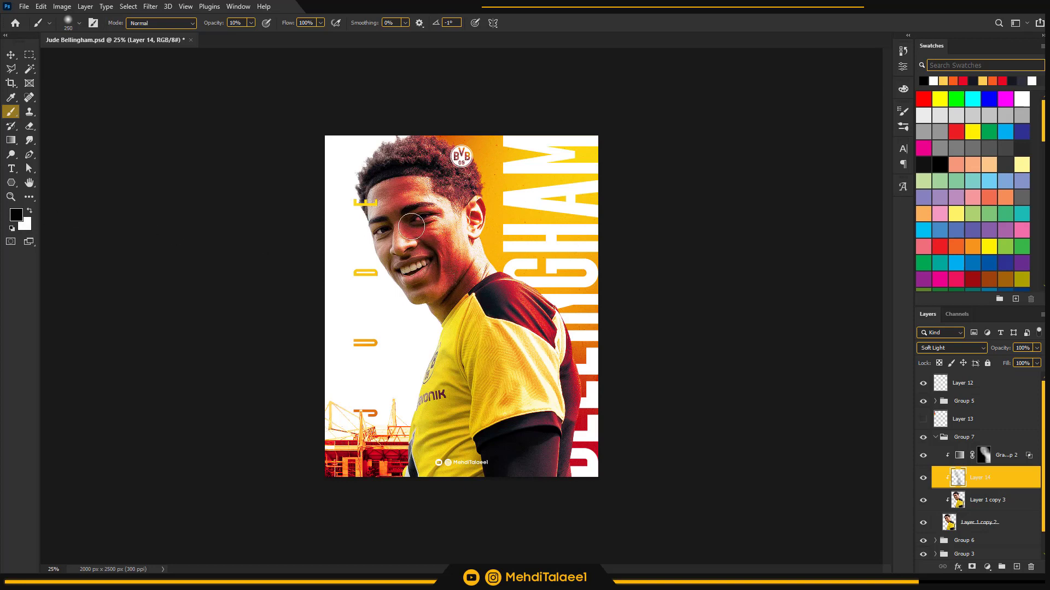
{"action": "mouse_move", "coordinate": [416, 209]}
{"action": "left_mouse_down"}
{"action": "mouse_move", "coordinate": [406, 190]}
{"action": "mouse_move", "coordinate": [399, 198]}
{"action": "left_mouse_up"}
Reduce the black brush to 90 px for finer shadows on Layer 14
{"action": "key", "text": "bracketleft"}
{"action": "key", "text": "bracketleft"}
{"action": "key", "text": "bracketleft"}
{"action": "key", "text": "bracketleft"}
{"action": "key", "text": "bracketleft"}
{"action": "key", "text": "bracketleft"}
{"action": "key", "text": "bracketleft"}
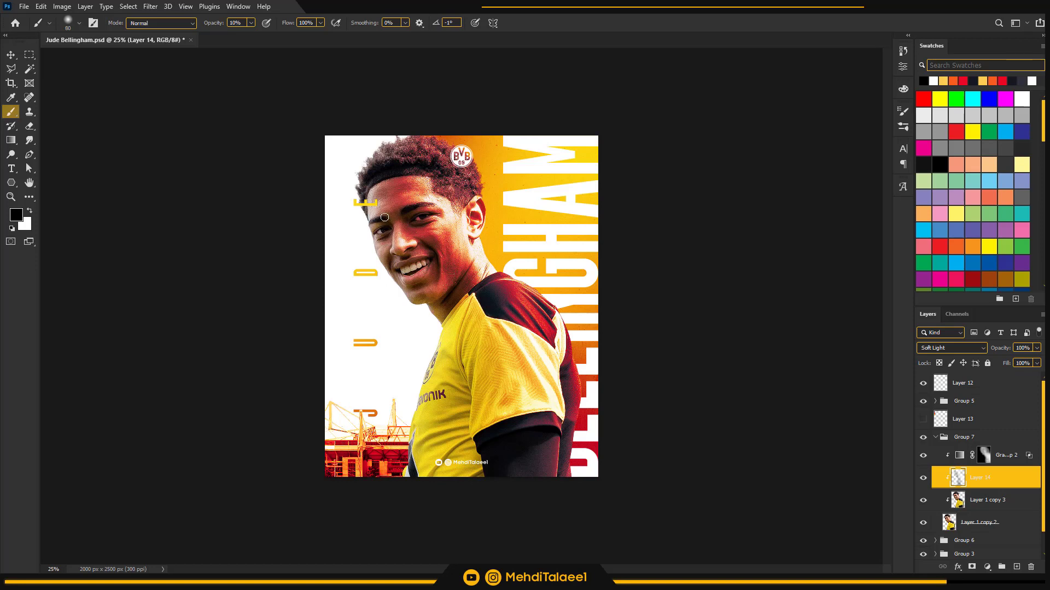
Paint small white highlights on Layer 14 along the nose and around the eyes with a 45 px brush
{"action": "left_click", "coordinate": [31, 215]}
{"action": "key", "text": "bracketright"}
{"action": "key", "text": "bracketright"}
{"action": "key", "text": "bracketright"}
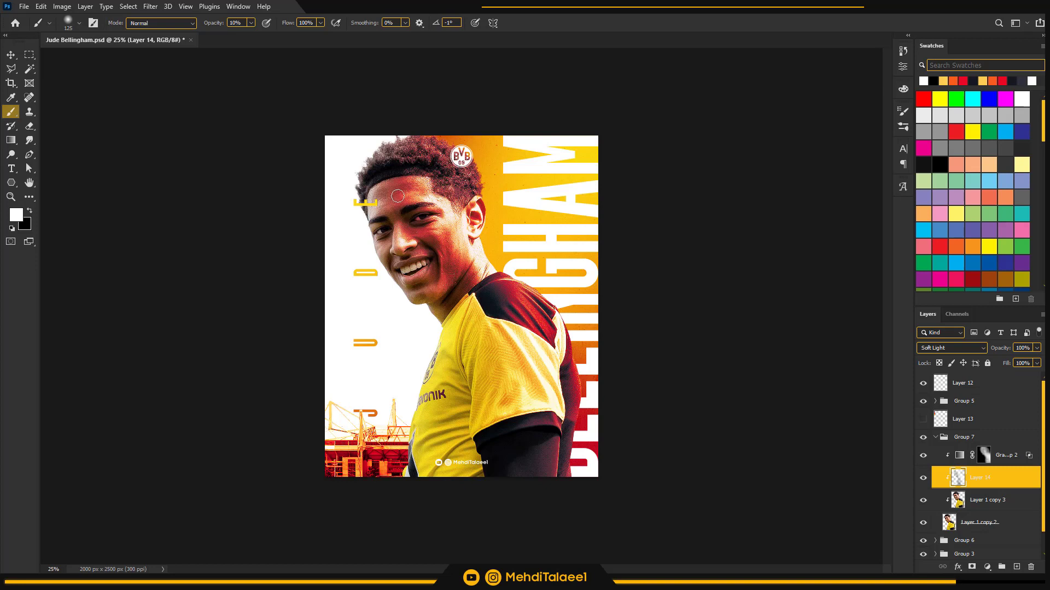
{"action": "key", "text": "bracketleft"}
{"action": "key", "text": "bracketleft"}
{"action": "key", "text": "bracketleft"}
{"action": "key", "text": "z"}
{"action": "left_click", "coordinate": [398, 239]}
{"action": "key", "text": "b"}
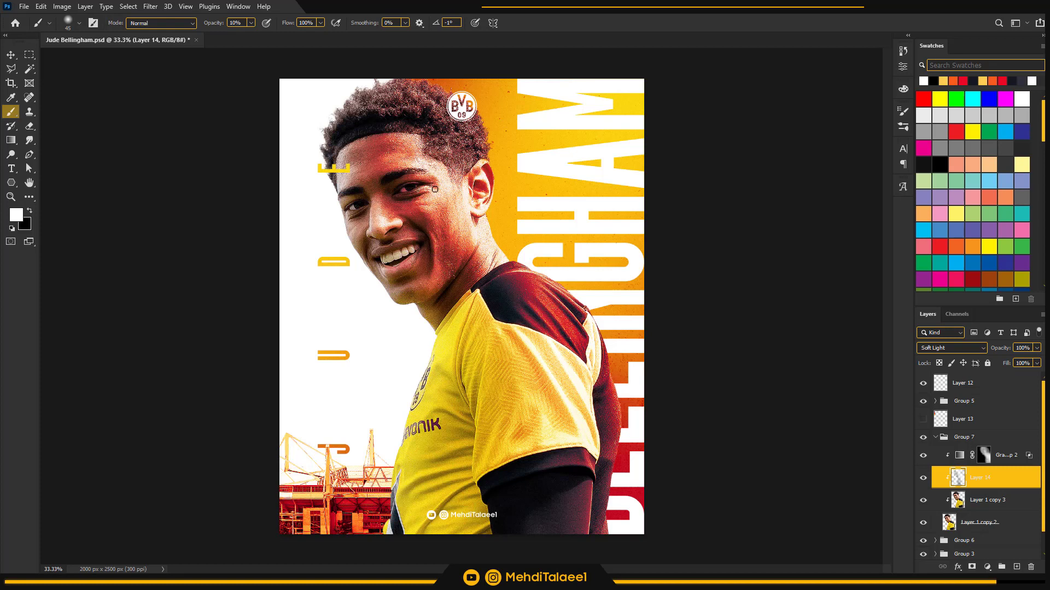
Toggle the clipped layers and the Gradient Map 2 layer off and on to compare the player before and after
{"action": "key", "text": "z"}
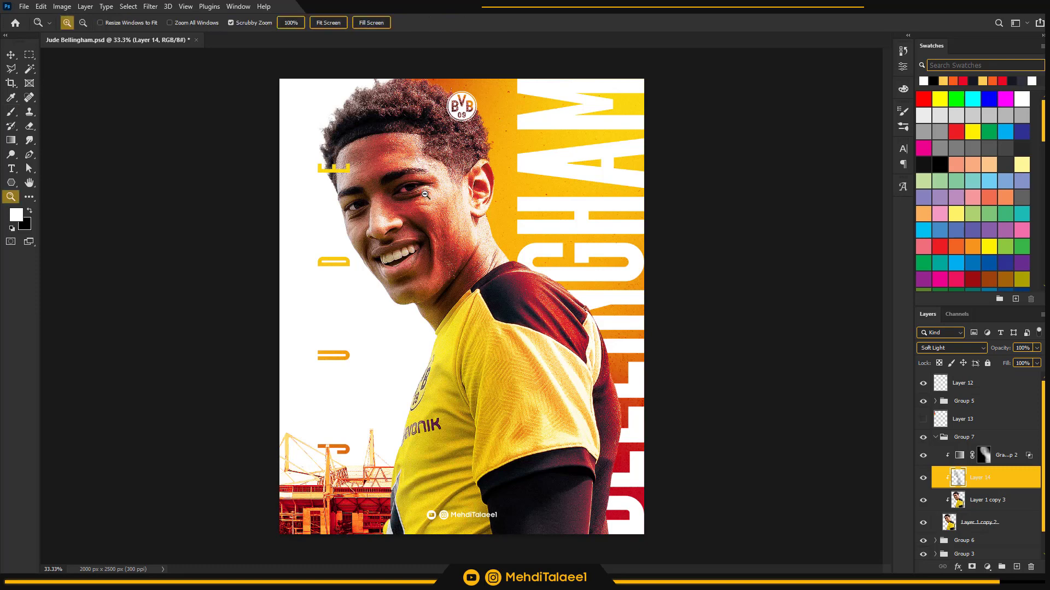
{"action": "left_click", "coordinate": [453, 352], "text": "alt"}
{"action": "left_click", "coordinate": [453, 266]}
{"action": "left_click", "coordinate": [462, 264], "text": "alt"}
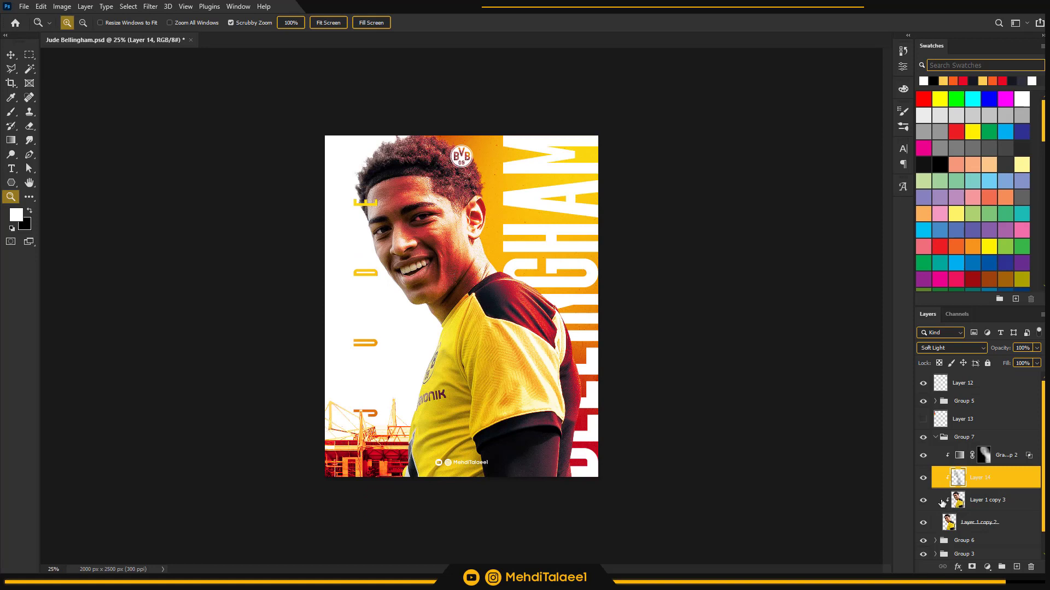
{"action": "left_click_drag", "start_coordinate": [924, 500], "coordinate": [924, 462]}
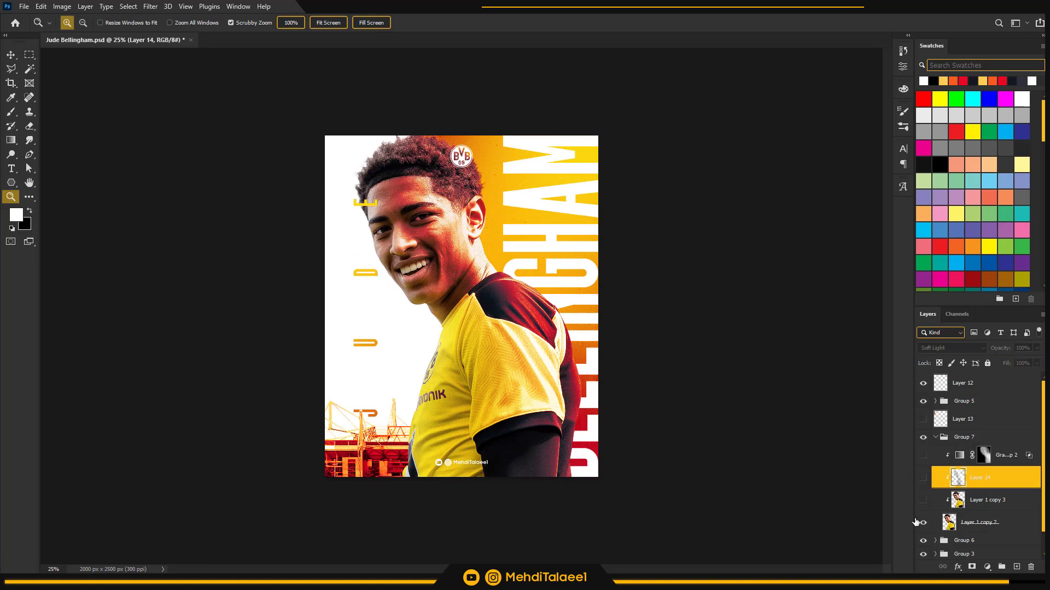
{"action": "left_click_drag", "start_coordinate": [923, 501], "coordinate": [923, 456]}
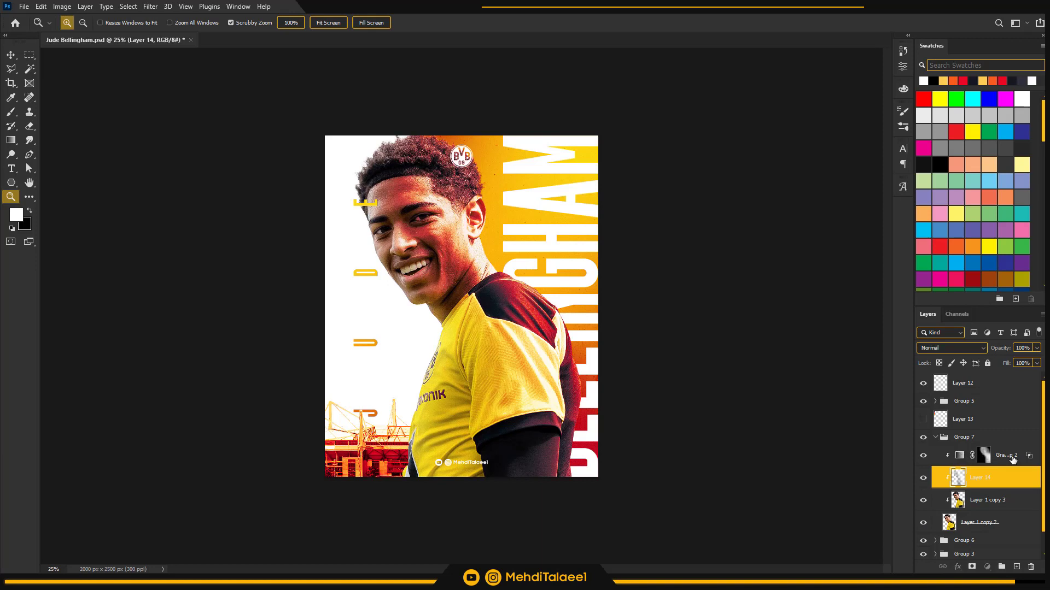
{"action": "left_click", "coordinate": [1012, 458]}
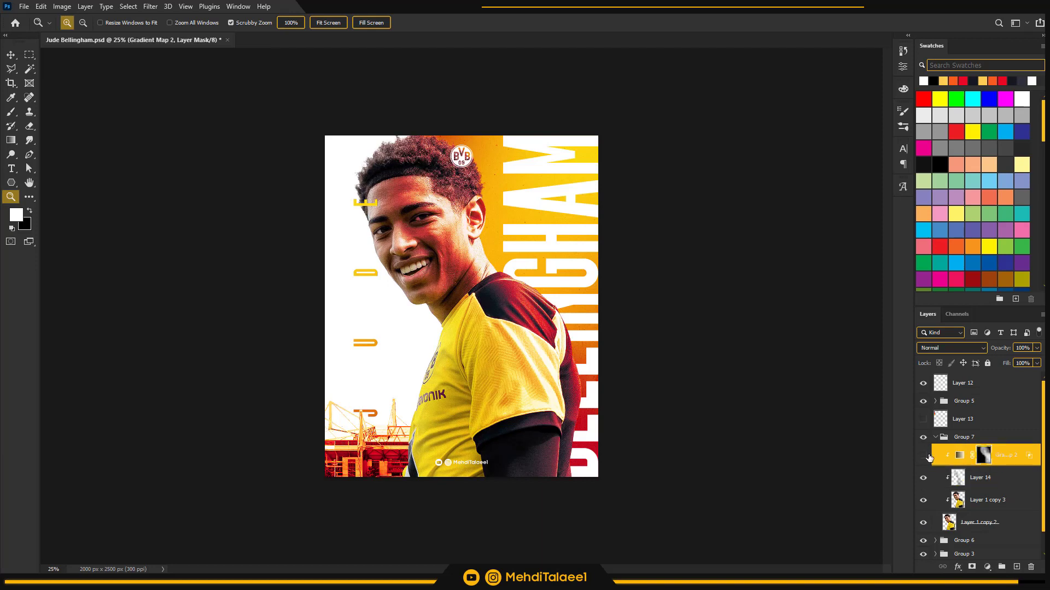
{"action": "left_click", "coordinate": [928, 458]}
{"action": "left_click", "coordinate": [929, 459]}
Paint white on the Gradient Map 2 mask over the player's dark shoulder panel with a 500 px brush at 10% opacity
{"action": "key", "text": "x"}
{"action": "key", "text": "b"}
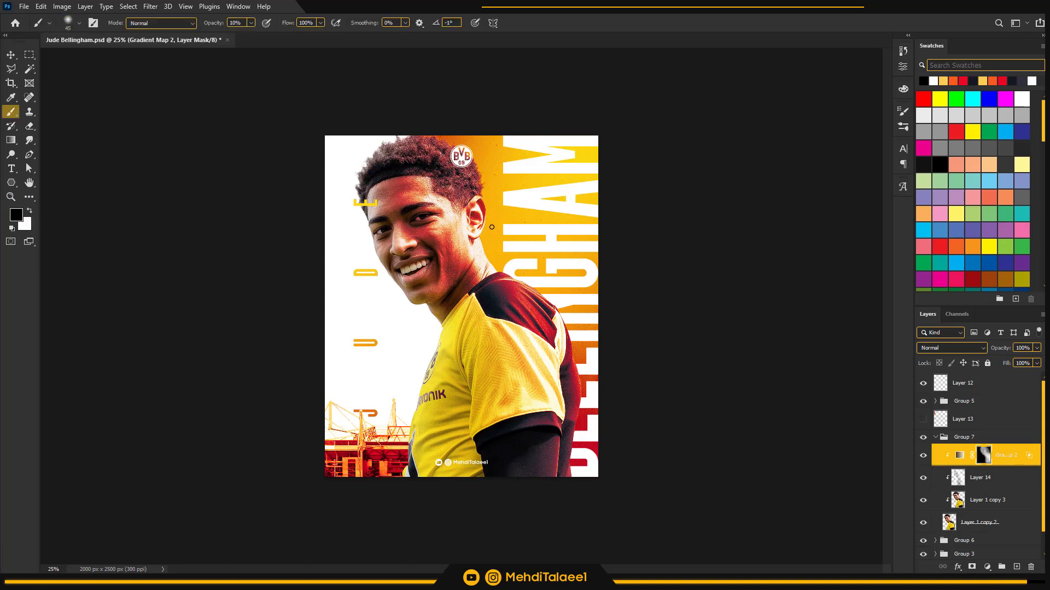
{"action": "key", "text": "bracketright"}
{"action": "key", "text": "bracketright"}
{"action": "key", "text": "bracketright"}
{"action": "key", "text": "bracketright"}
{"action": "key", "text": "bracketright"}
{"action": "key", "text": "bracketright"}
{"action": "key", "text": "bracketright"}
{"action": "key", "text": "bracketright"}
{"action": "key", "text": "bracketright"}
{"action": "key", "text": "x"}
{"action": "key", "text": "bracketright"}
{"action": "key", "text": "bracketright"}
{"action": "key", "text": "bracketright"}
{"action": "key", "text": "bracketright"}
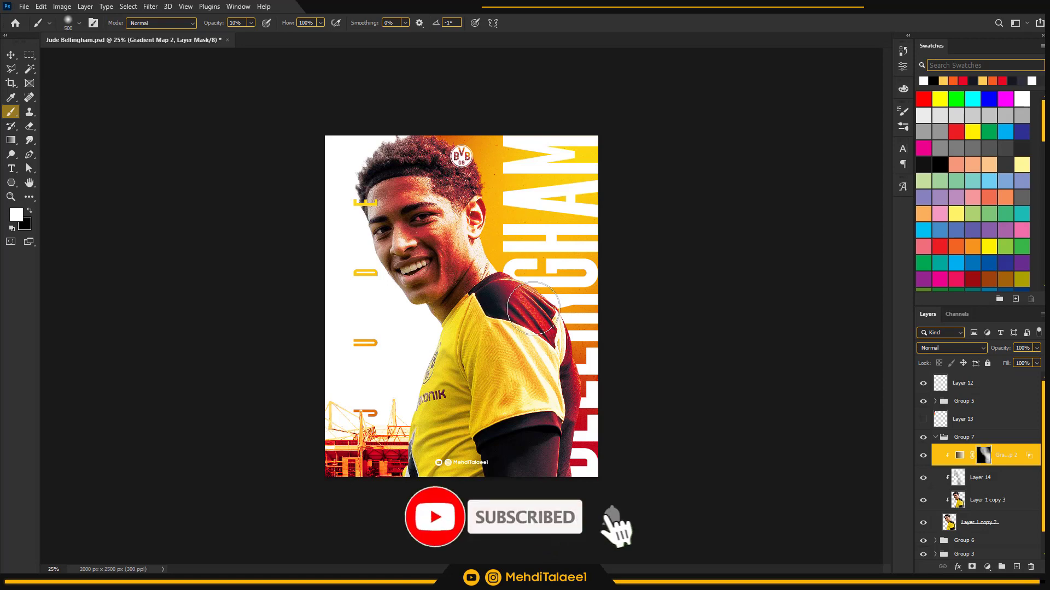
{"action": "key", "text": "z"}
{"action": "left_click", "coordinate": [520, 292], "text": "alt"}
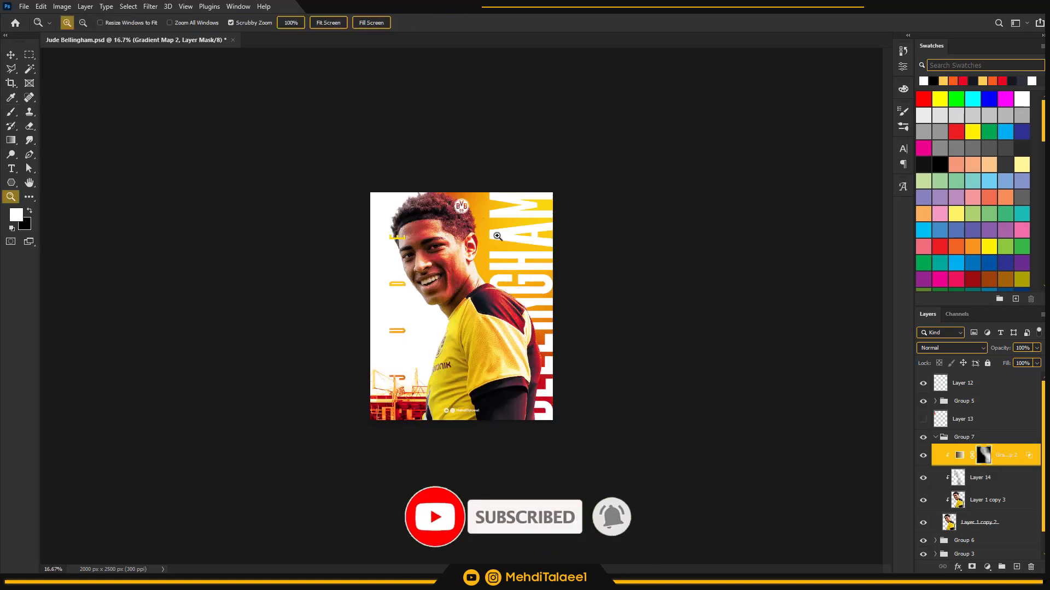
{"action": "left_click", "coordinate": [480, 279]}
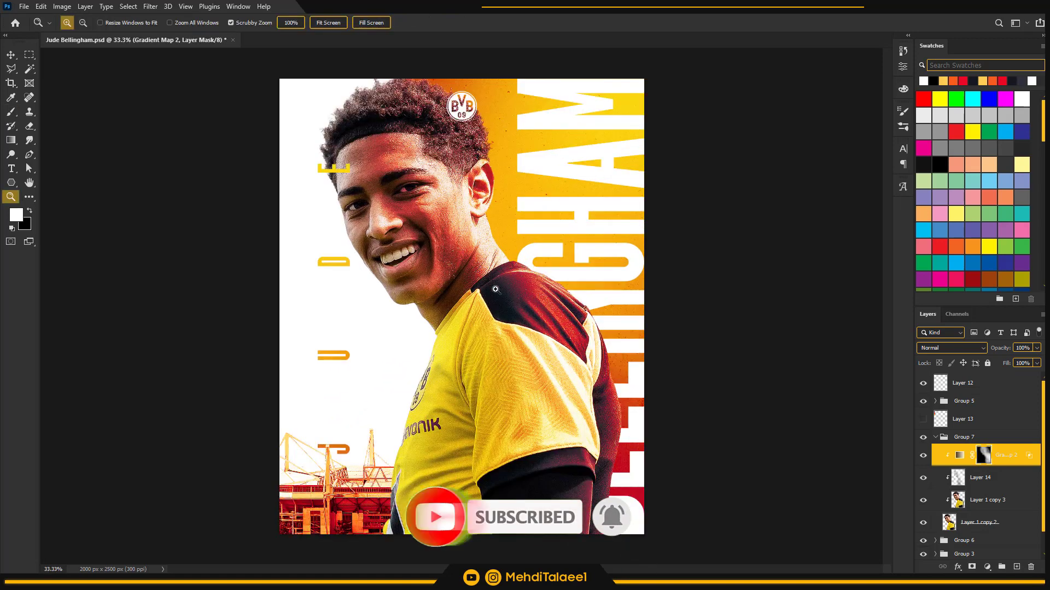